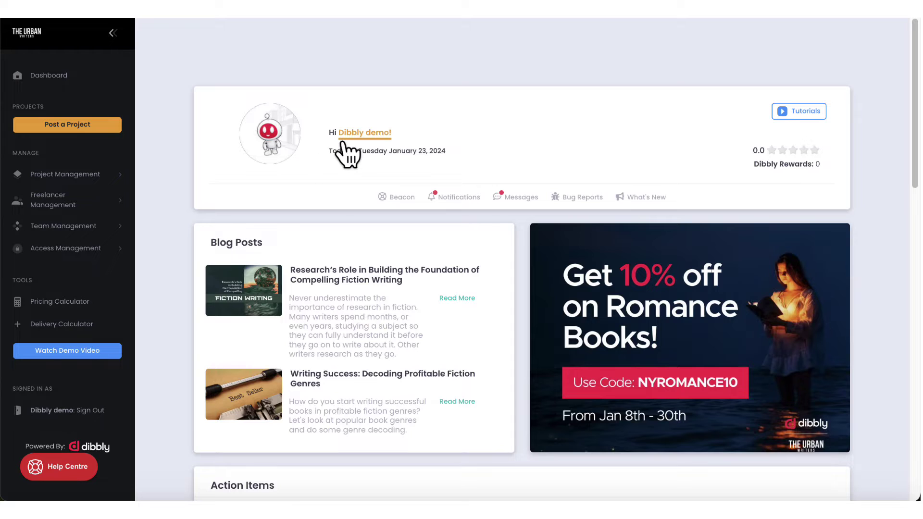
# Step: Open the account profile and browse its About Me, reviews, image uploads and Dibbly Rewards sections
pyautogui.click(291, 150)
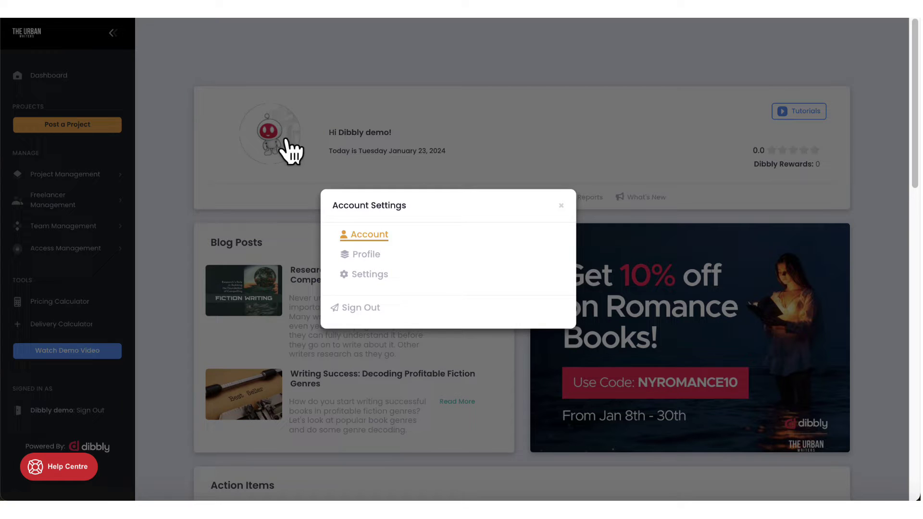
pyautogui.click(366, 254)
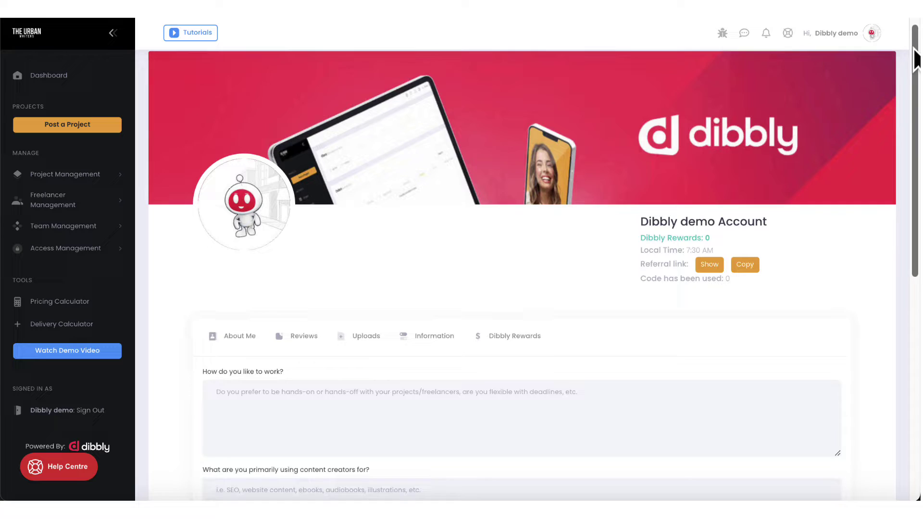
pyautogui.moveTo(913, 48); pyautogui.dragTo(898, 204)
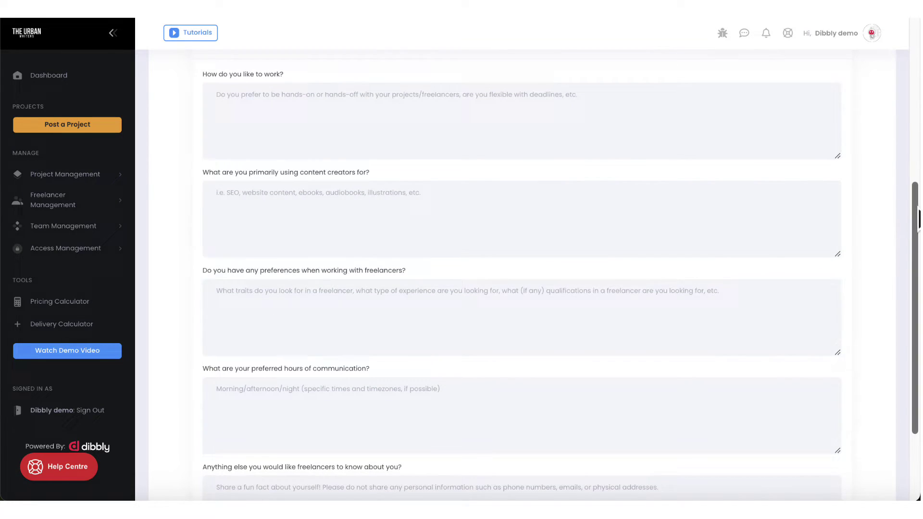
pyautogui.scroll(1, 691, 99)
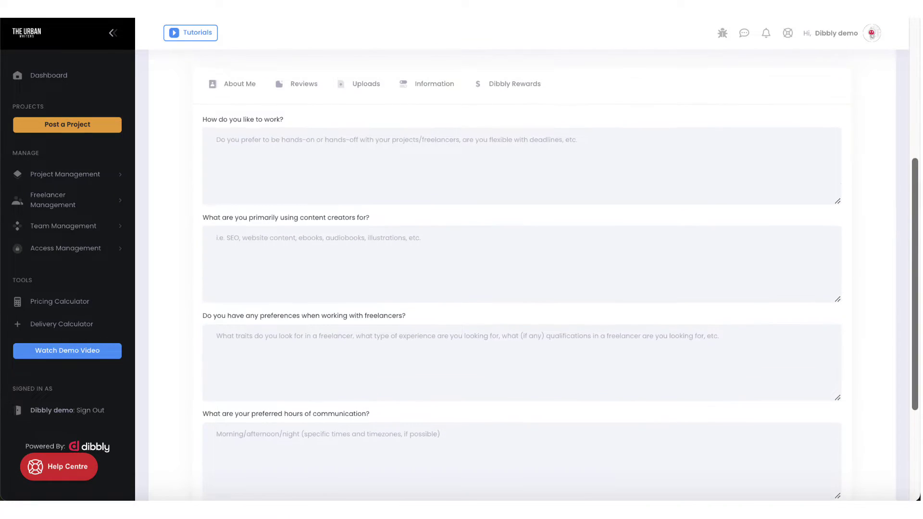
pyautogui.click(245, 91)
pyautogui.click(297, 94)
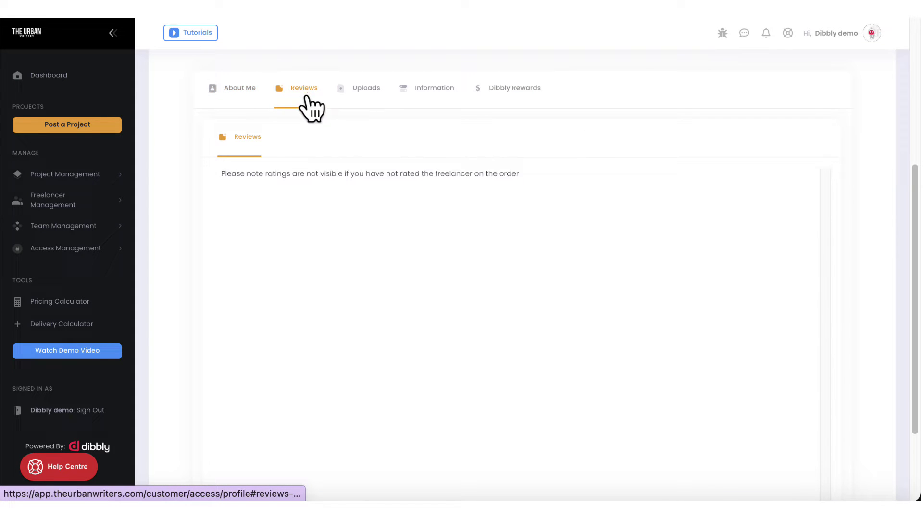
pyautogui.click(374, 95)
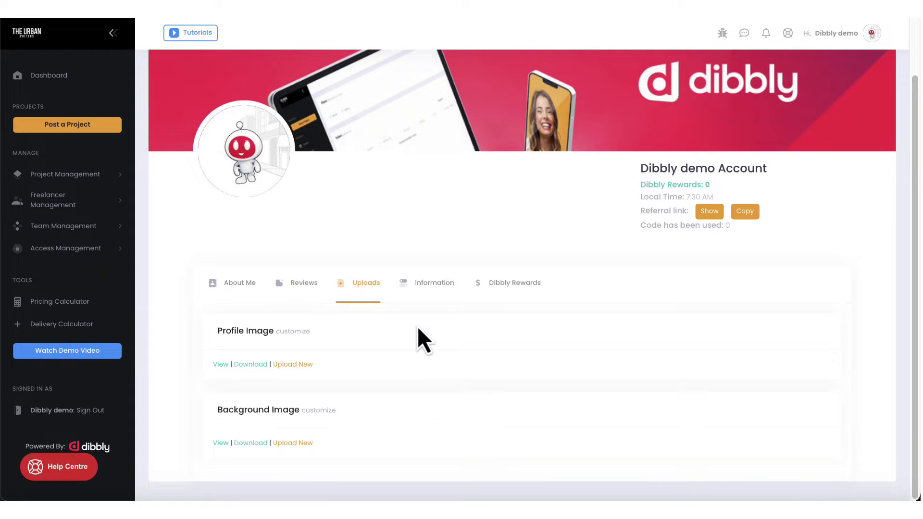
pyautogui.click(495, 277)
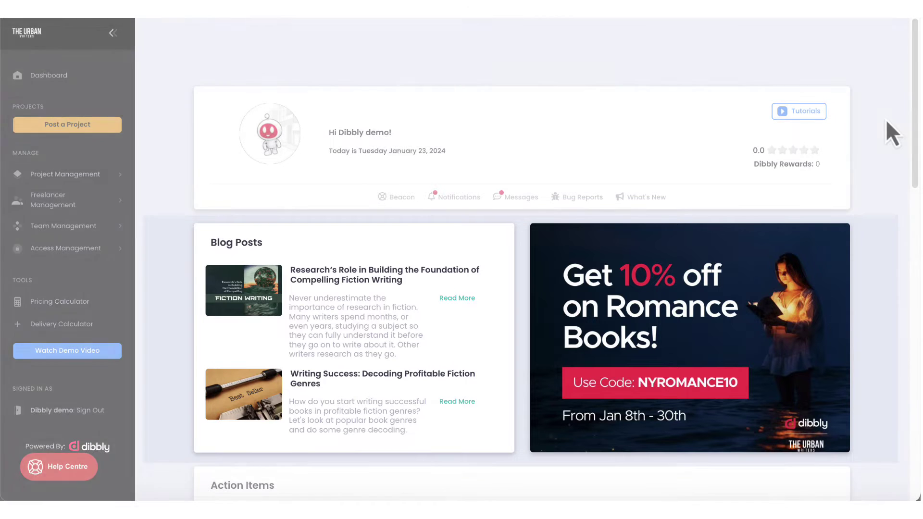
# Step: Scroll the Dashboard down and back up, then expand Project Management in the sidebar
pyautogui.moveTo(916, 57); pyautogui.dragTo(919, 201)
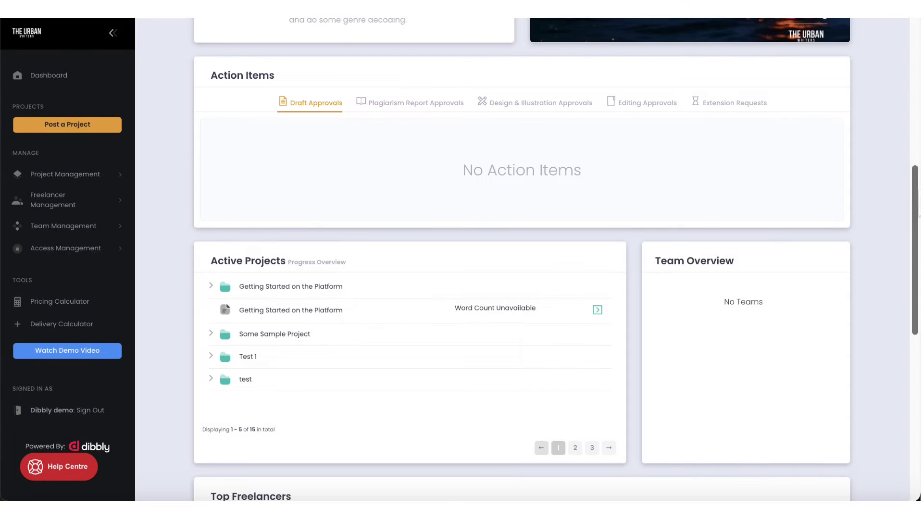
pyautogui.moveTo(918, 202); pyautogui.dragTo(918, 197)
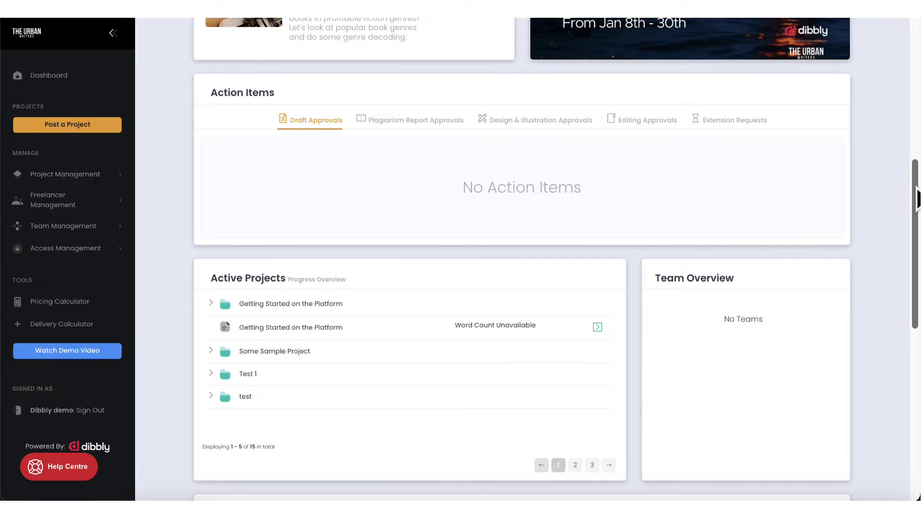
pyautogui.moveTo(918, 199); pyautogui.dragTo(916, 329)
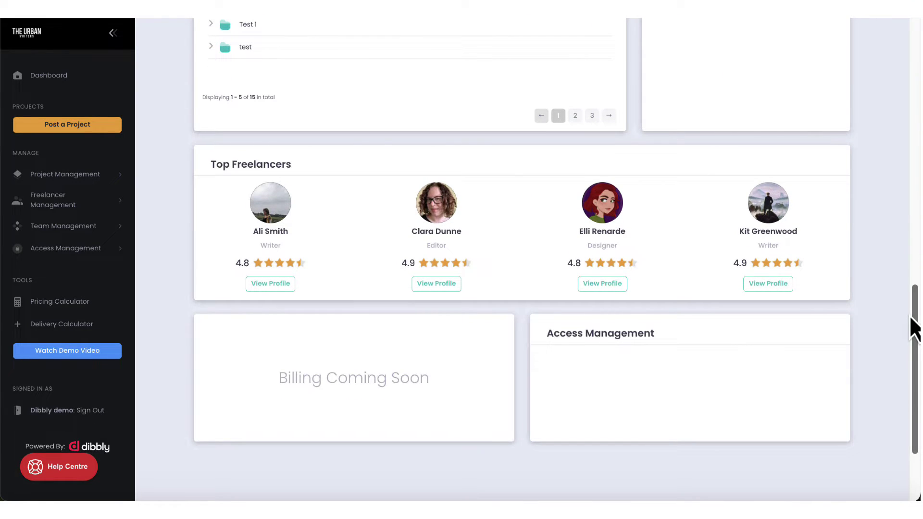
pyautogui.scroll(10, 913, 324)
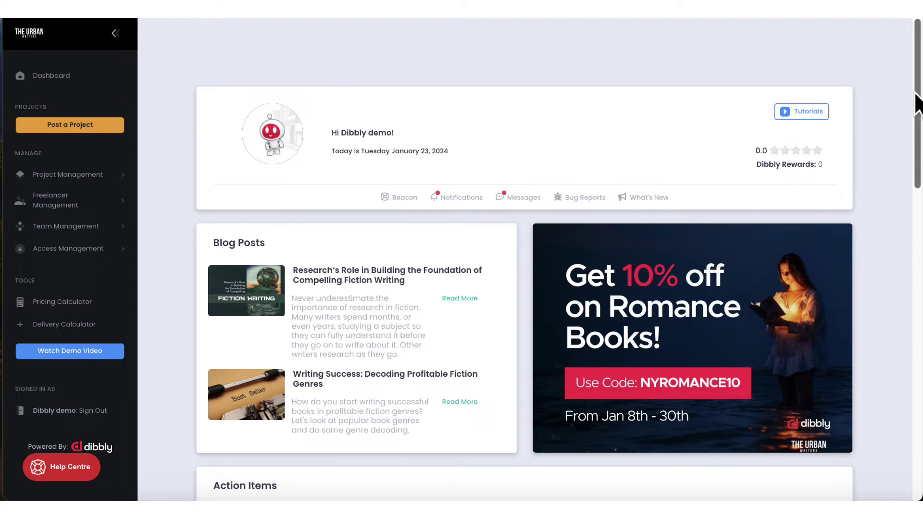
pyautogui.click(127, 177)
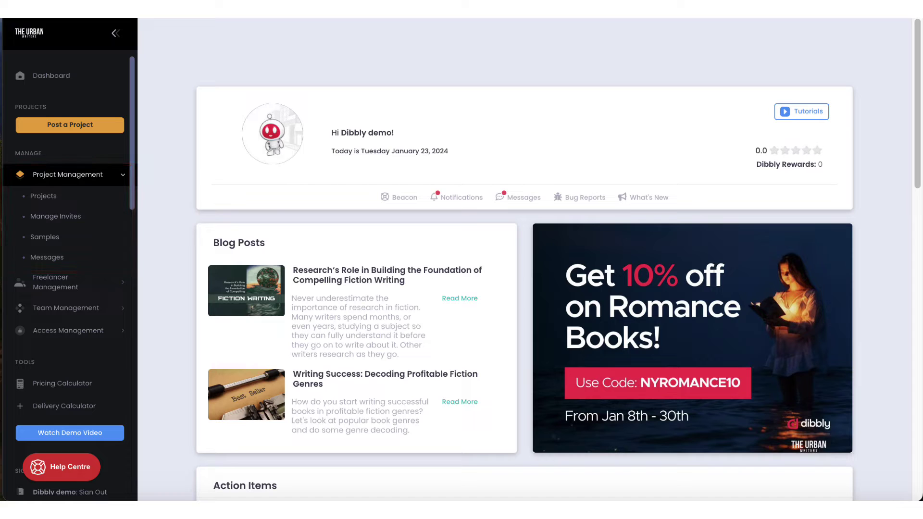
# Step: Open Projects, toggle the Completed and Active filters, then visit Samples and Manage Invites
pyautogui.click(85, 202)
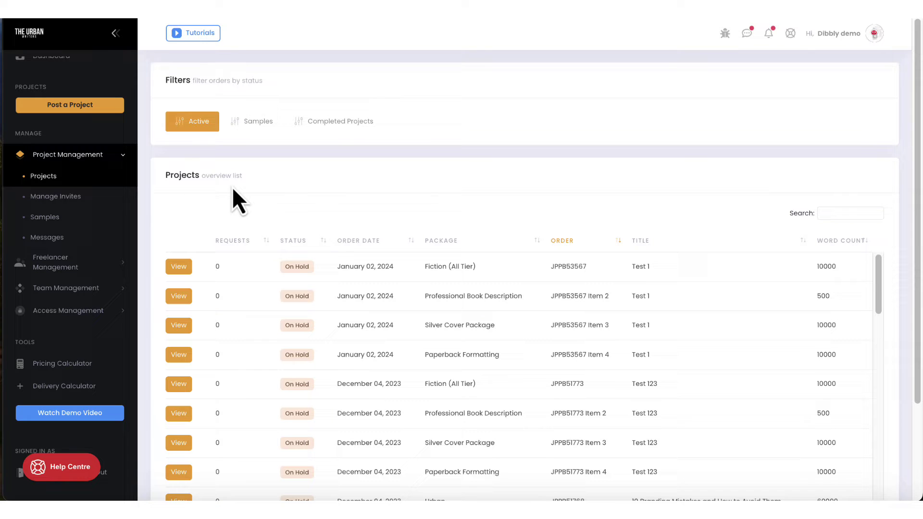
pyautogui.click(373, 140)
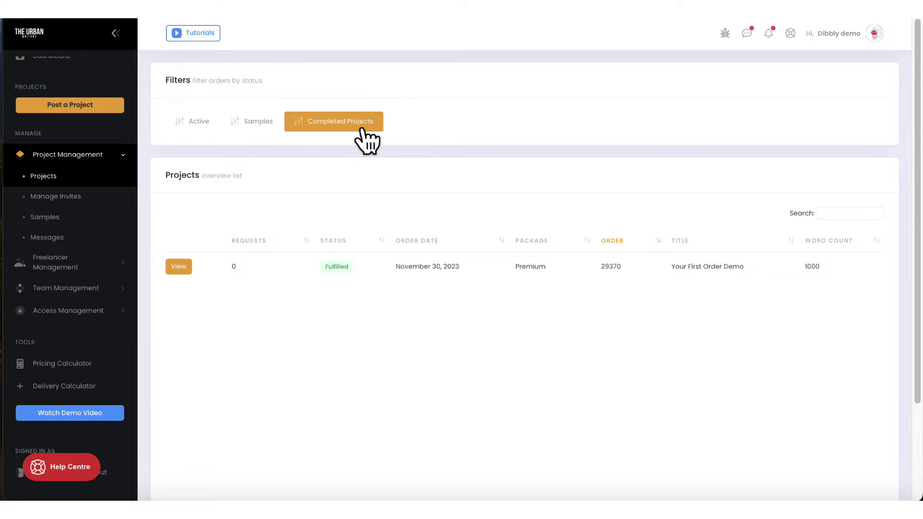
pyautogui.click(206, 126)
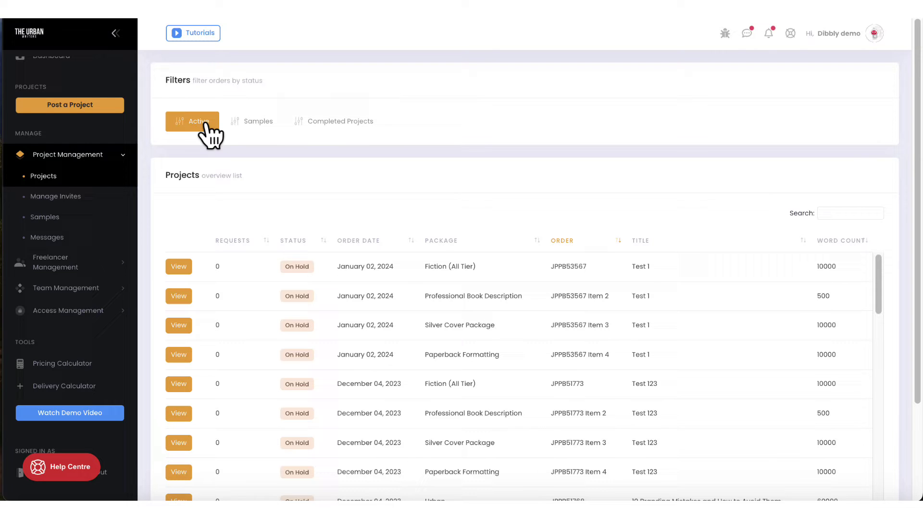
pyautogui.click(259, 128)
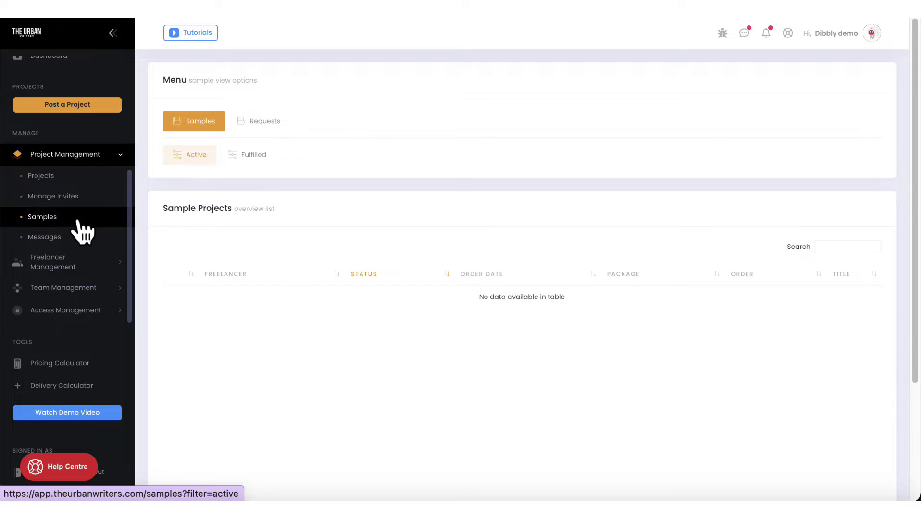
pyautogui.click(80, 198)
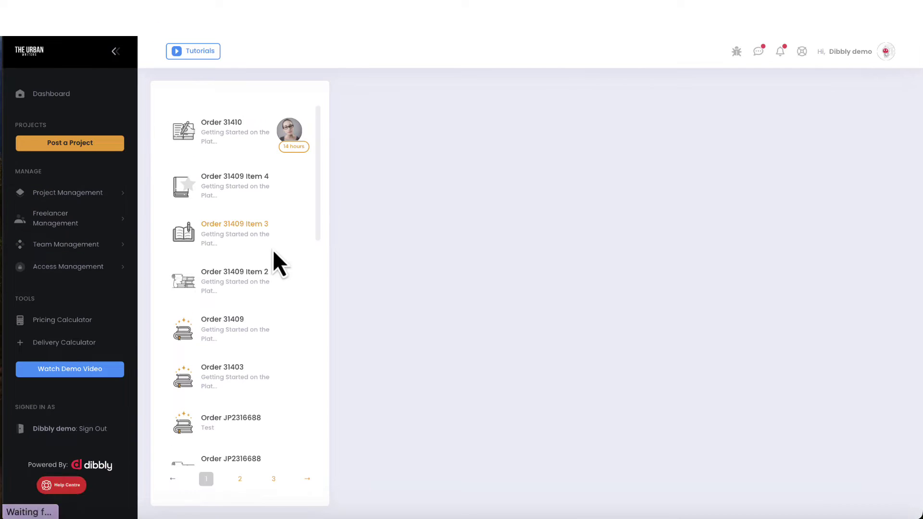
# Step: Open Order 31410's chat from the order list and expand Freelancer Management
pyautogui.scroll(-3, 323, 212)
pyautogui.scroll(-2, 324, 221)
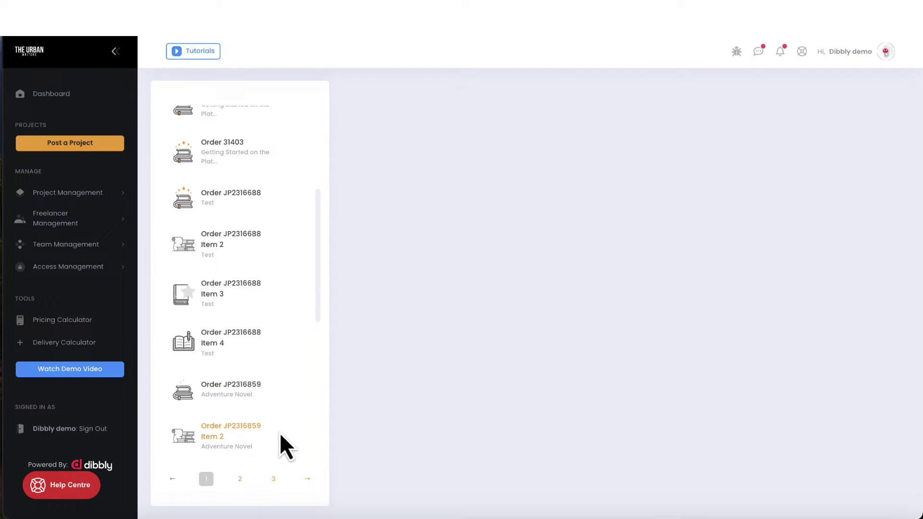
pyautogui.click(307, 479)
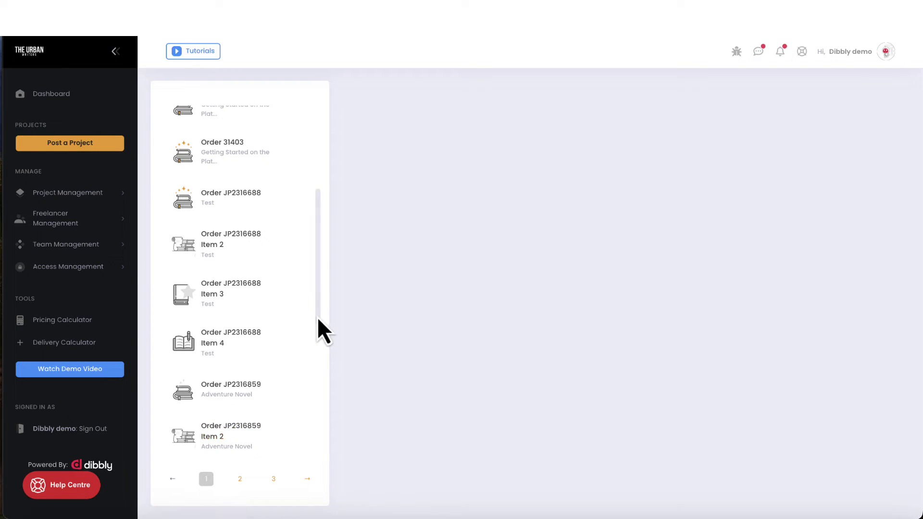
pyautogui.moveTo(317, 316); pyautogui.dragTo(319, 203)
pyautogui.click(281, 127)
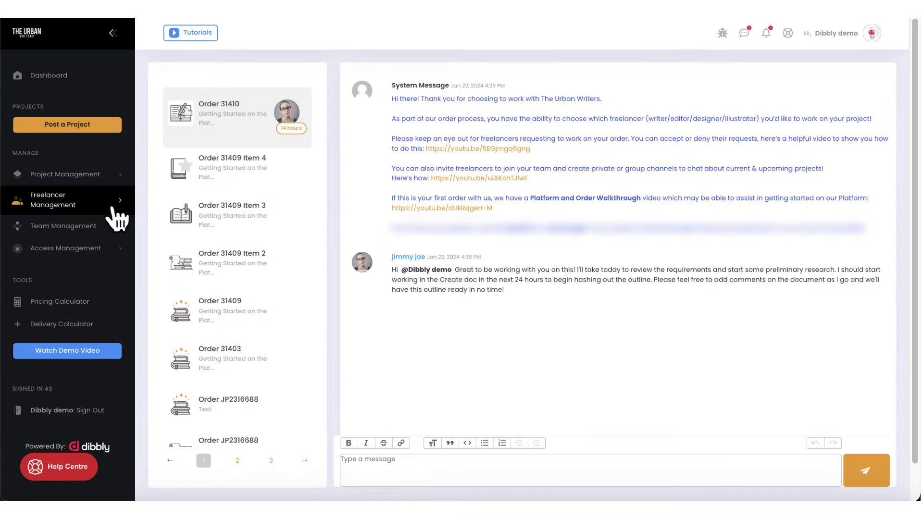
pyautogui.click(118, 225)
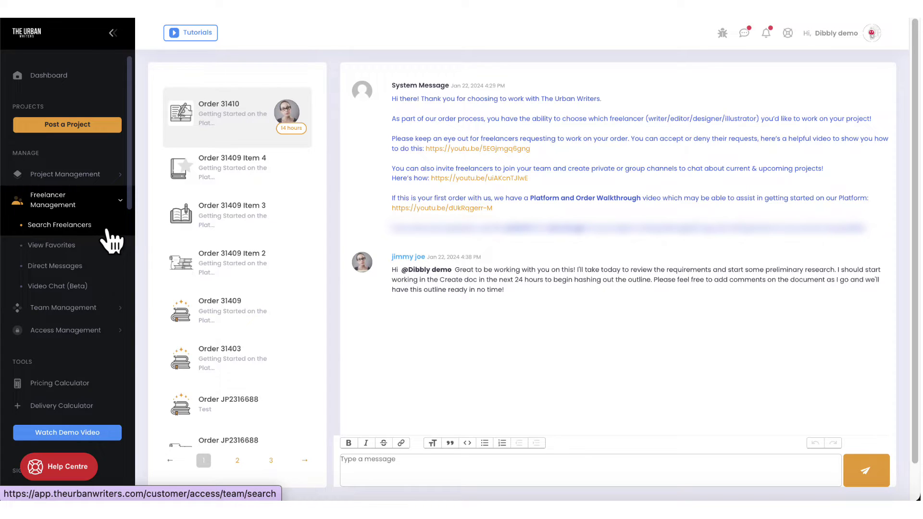
# Step: On the freelancer search page, search the Help Centre for 'premium', check its Ask tab, then close it
pyautogui.click(107, 231)
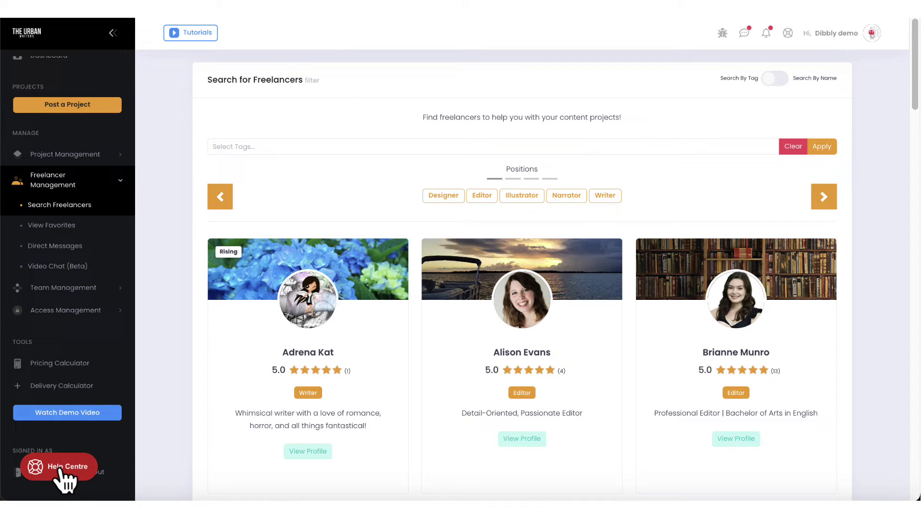
pyautogui.click(61, 471)
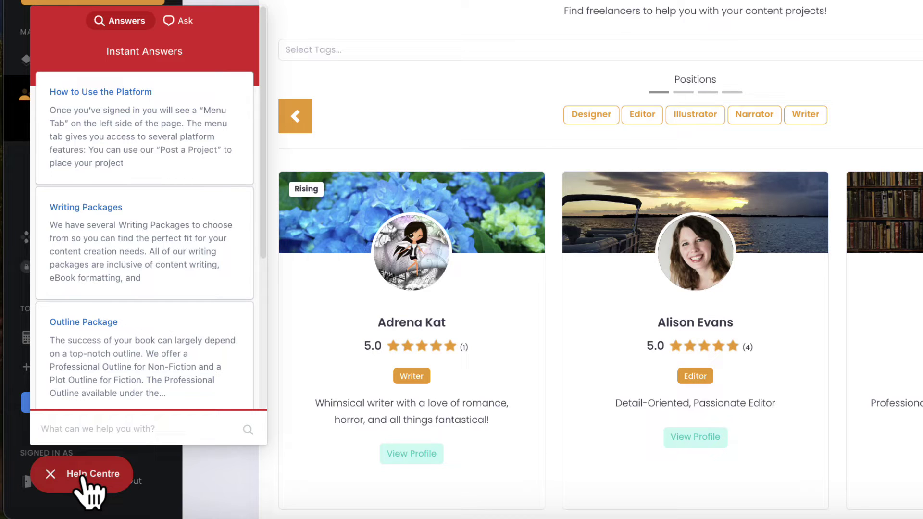
pyautogui.write('pr')
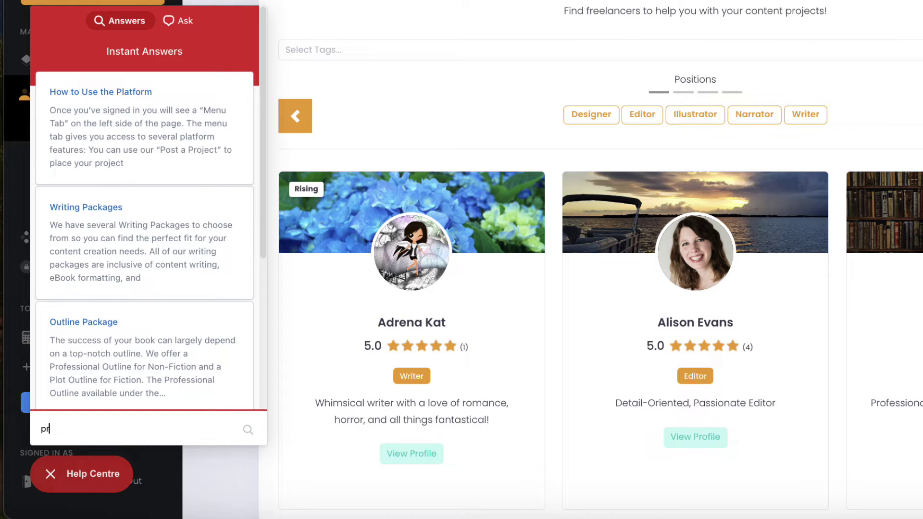
pyautogui.write('emium')
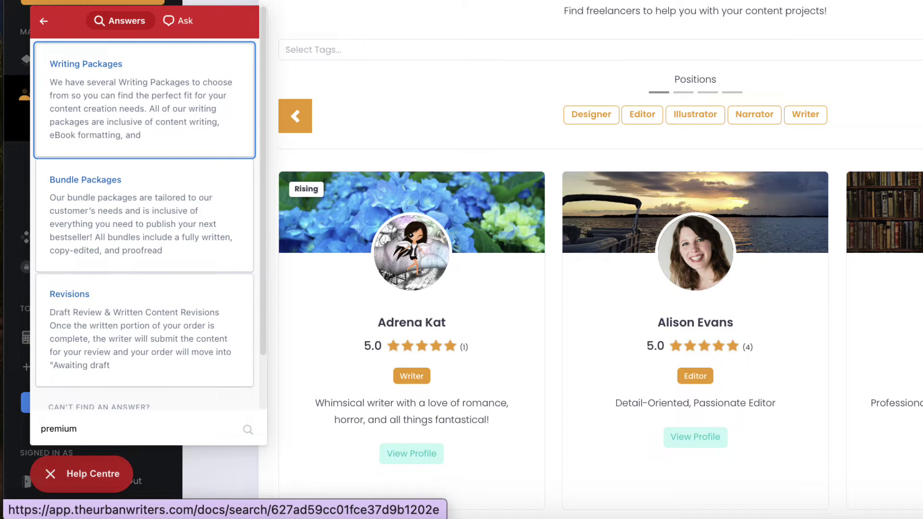
pyautogui.scroll(-2, 267, 212)
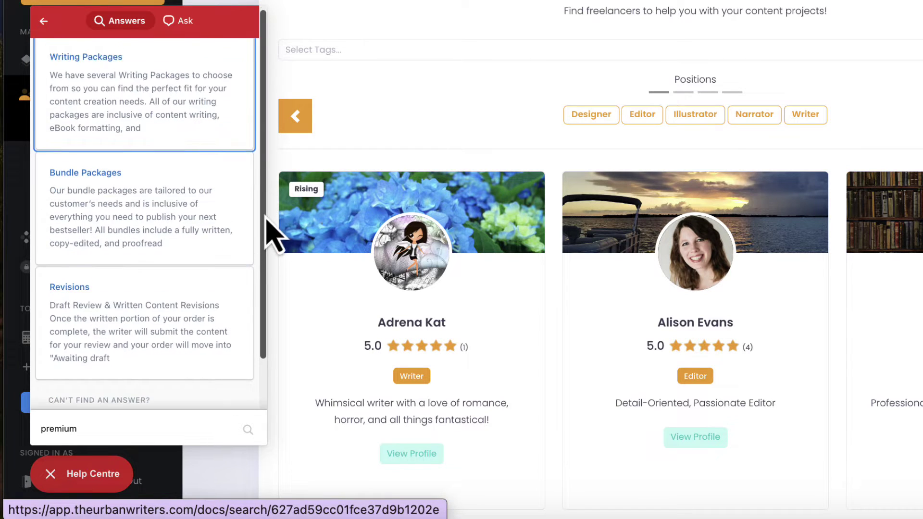
pyautogui.scroll(2, 269, 214)
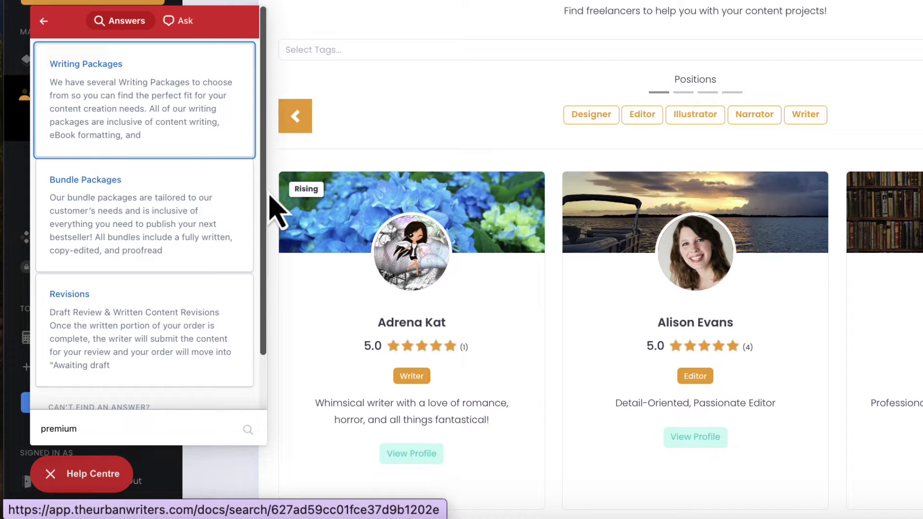
pyautogui.click(194, 30)
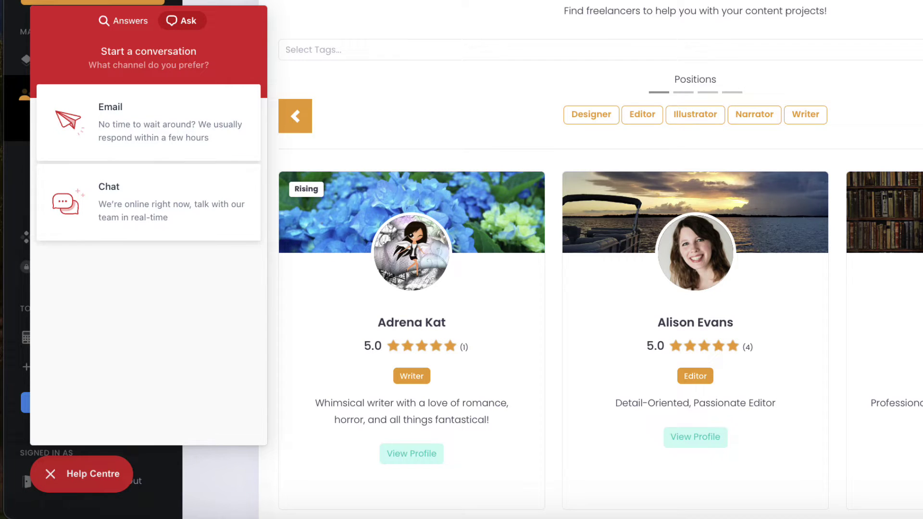
pyautogui.click(96, 475)
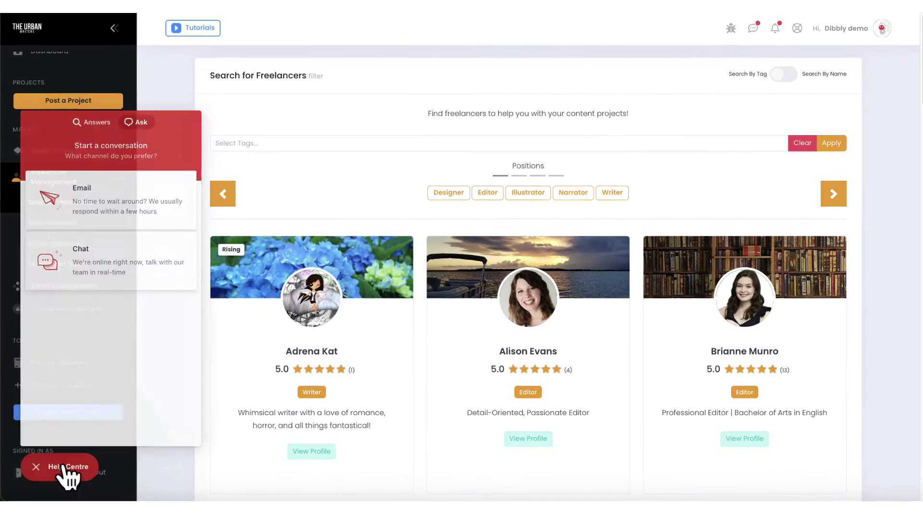
# Step: Check the User Messages, System Notifications and Account Settings dropdowns in the top bar
pyautogui.click(750, 41)
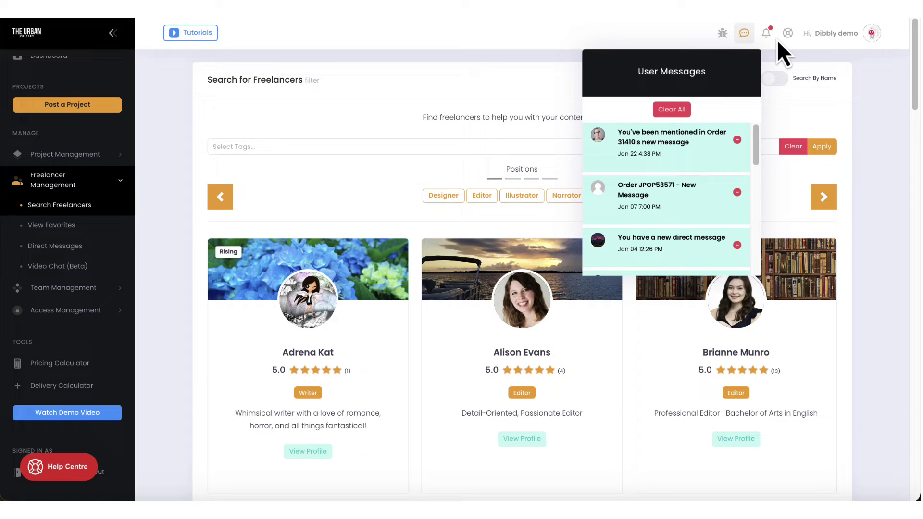
pyautogui.click(769, 42)
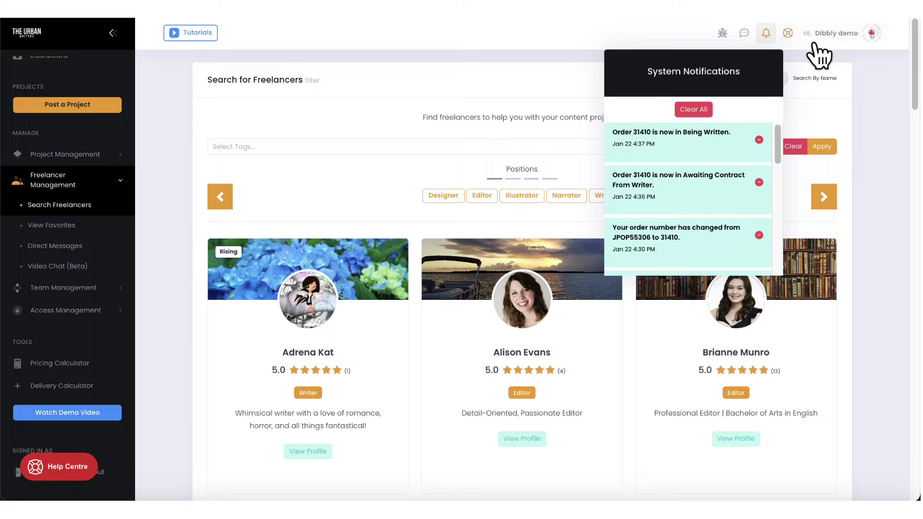
pyautogui.click(849, 45)
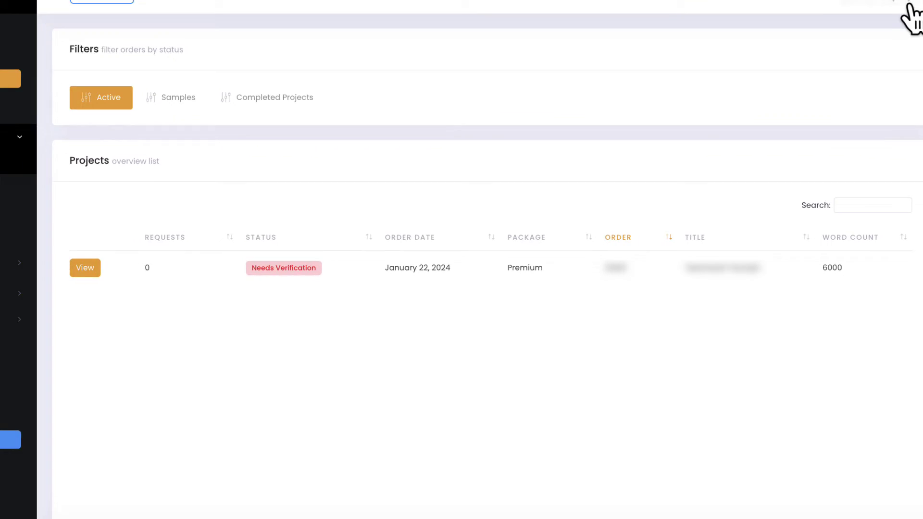
# Step: Open the avatar's Account Settings menu, then scroll the active Projects table back to the top
pyautogui.click(878, 35)
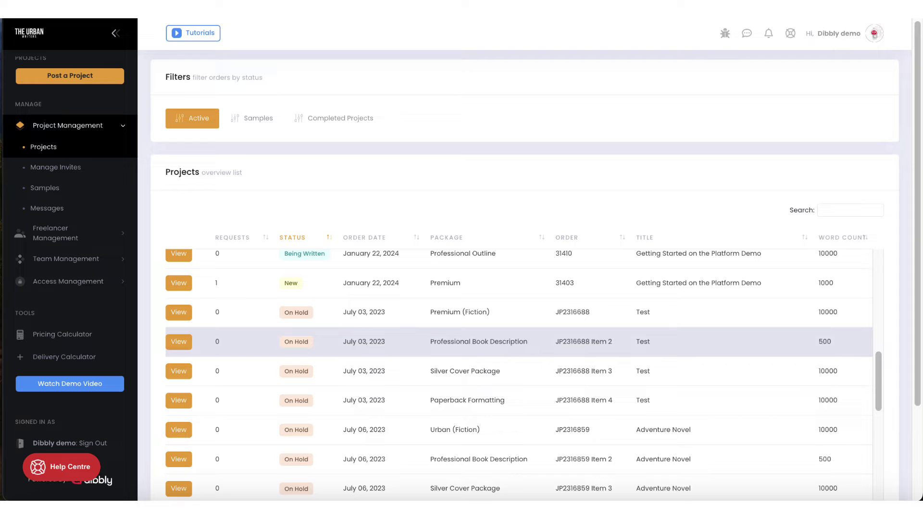
pyautogui.scroll(1, 492, 356)
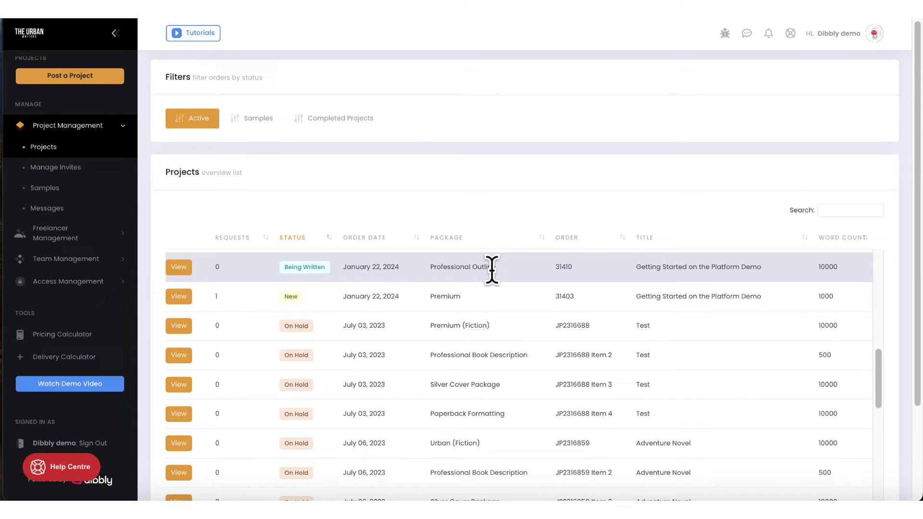
# Step: Open order 31403, check its status info, and review then dismiss its one pending writer request
pyautogui.click(179, 295)
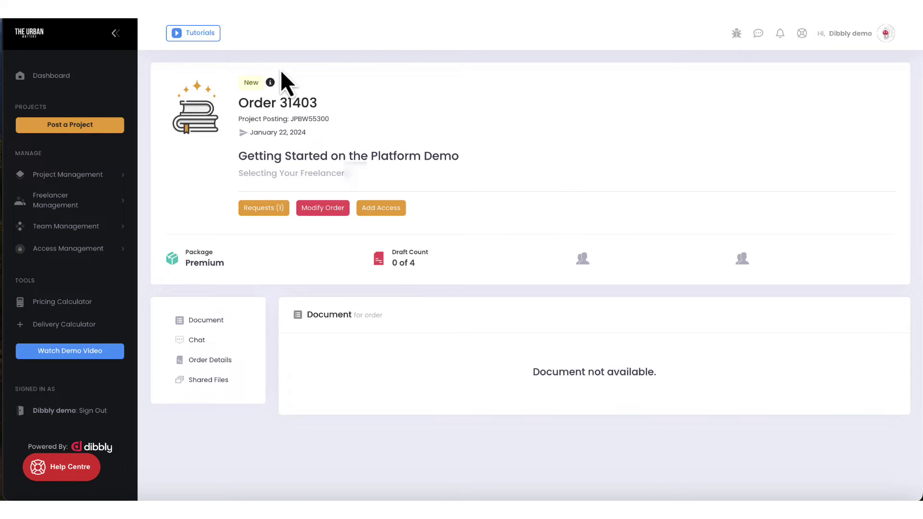
pyautogui.moveTo(271, 82)
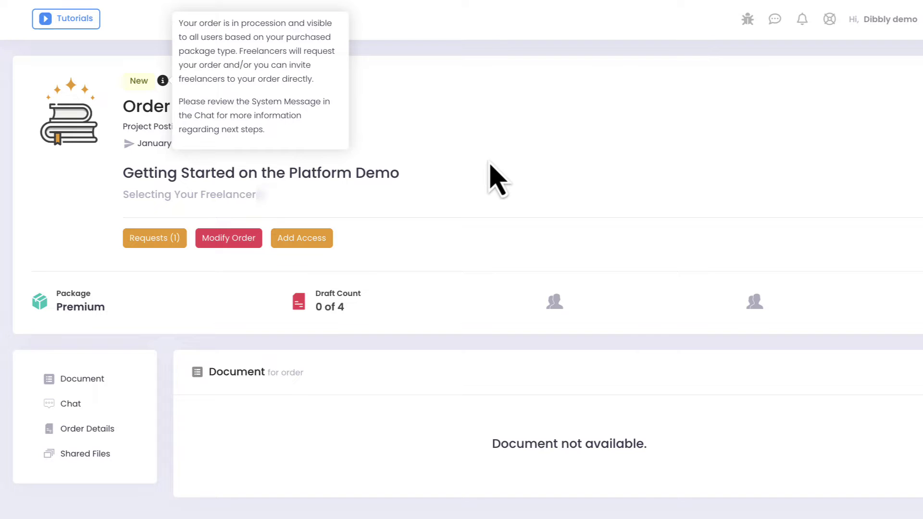
pyautogui.click(151, 243)
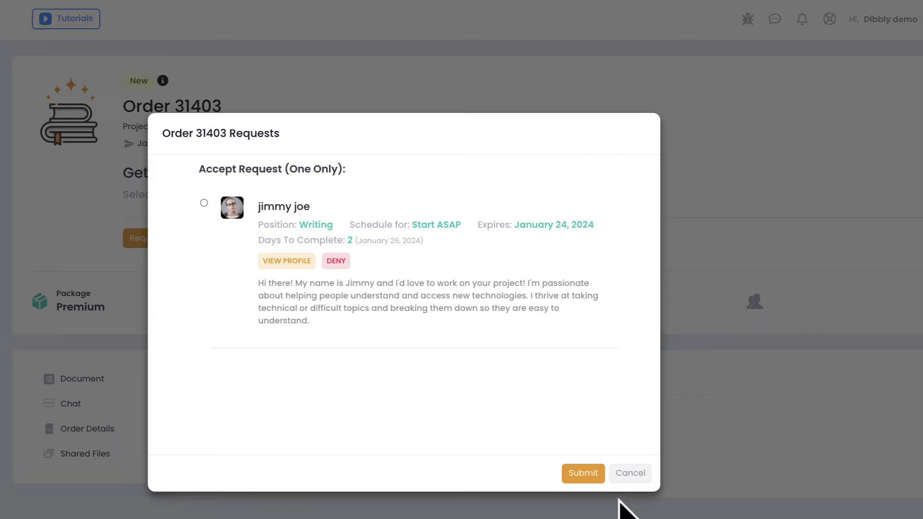
pyautogui.click(630, 476)
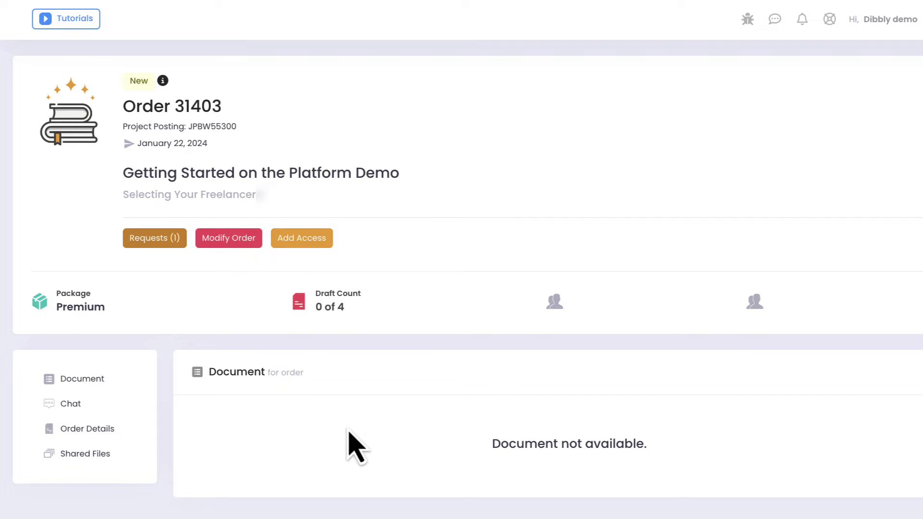
# Step: Open Modify Order for 31403, click into Customer Note, then cancel without saving
pyautogui.click(254, 243)
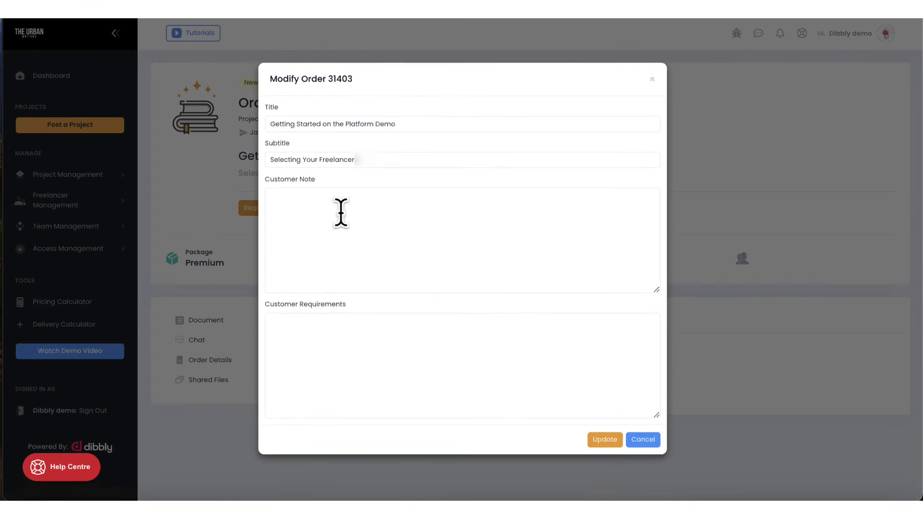
pyautogui.click(633, 212)
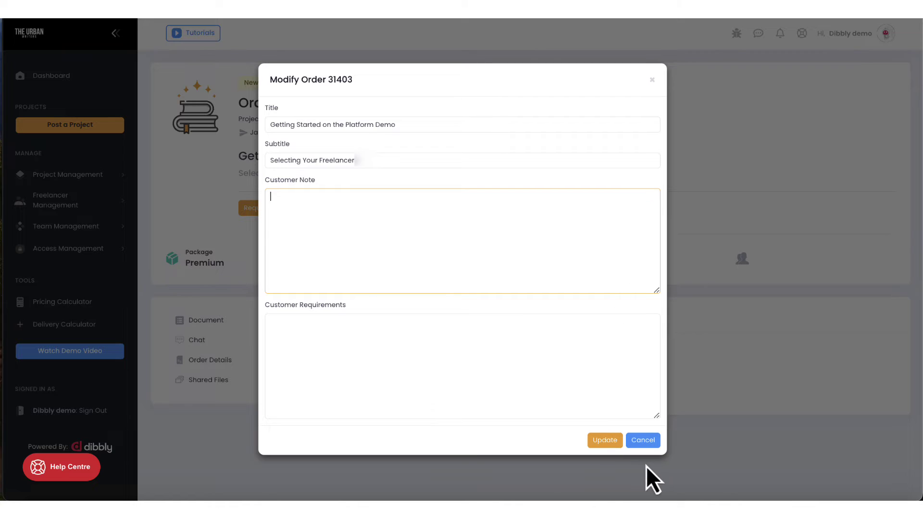
pyautogui.click(641, 441)
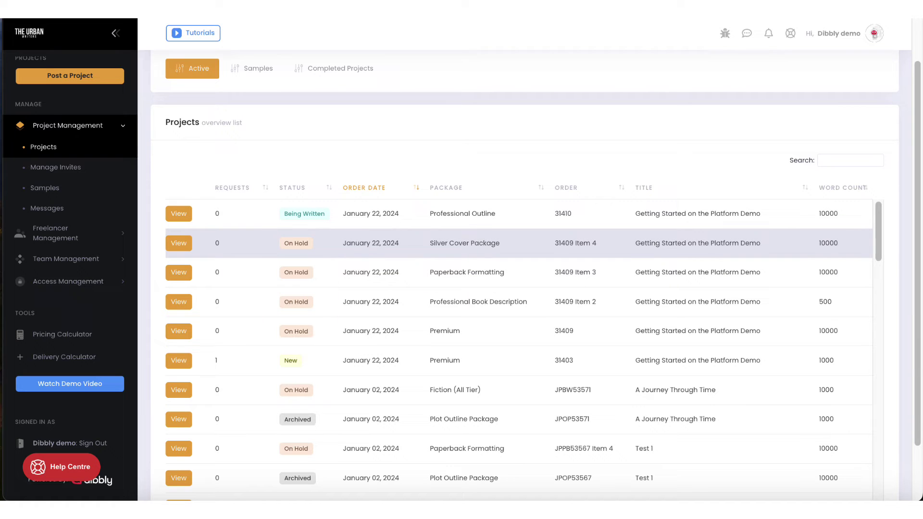
# Step: Open order 31409 Item 4, return to the Projects list, then open the Premium order 31409
pyautogui.click(179, 243)
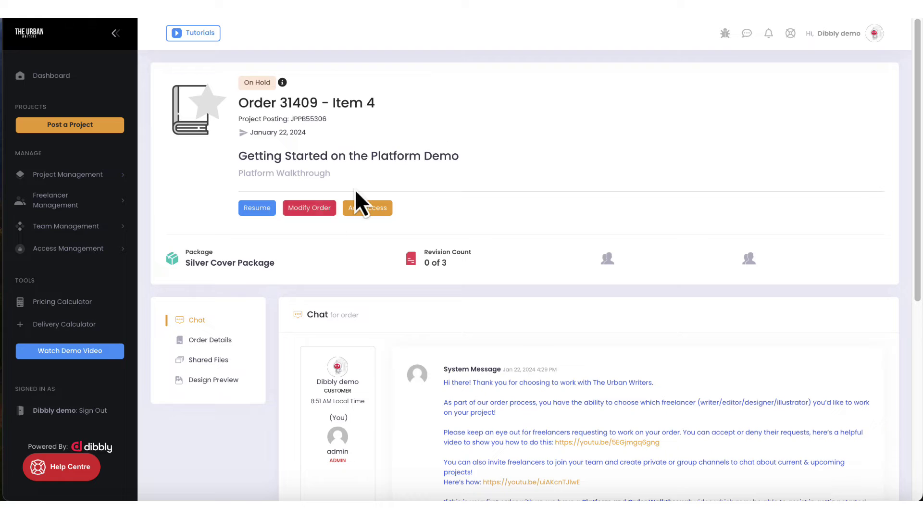
pyautogui.hotkey('alt', 'Left')
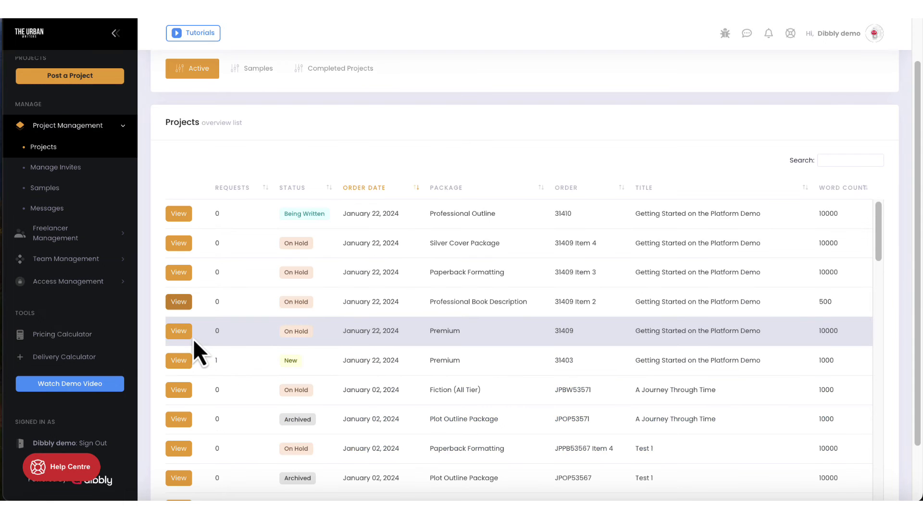
pyautogui.click(187, 337)
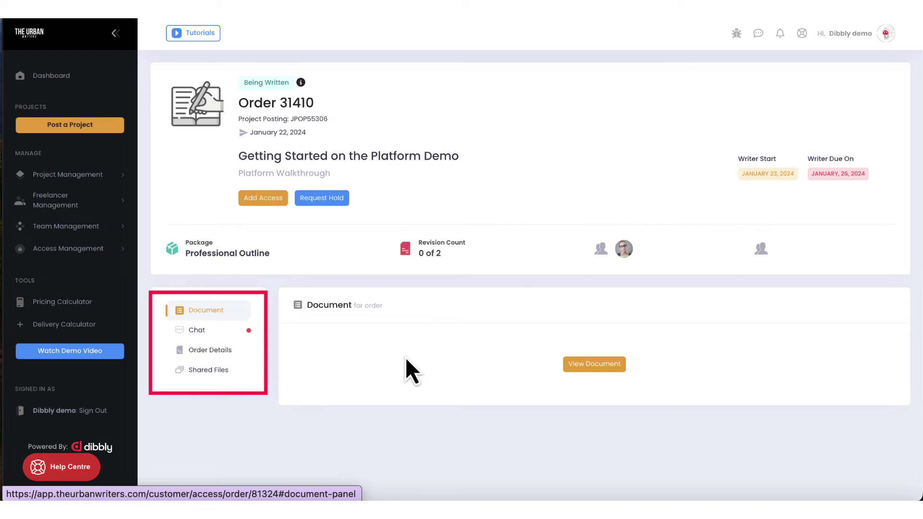
# Step: Open Order 31410's manuscript in Dibbly Create at the Chapter-by-Chapter Summary section
pyautogui.click(584, 369)
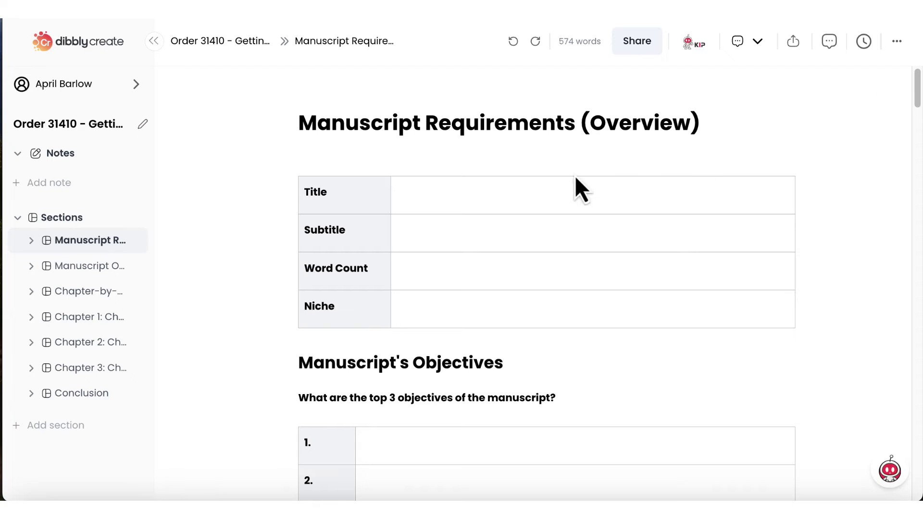
pyautogui.click(82, 299)
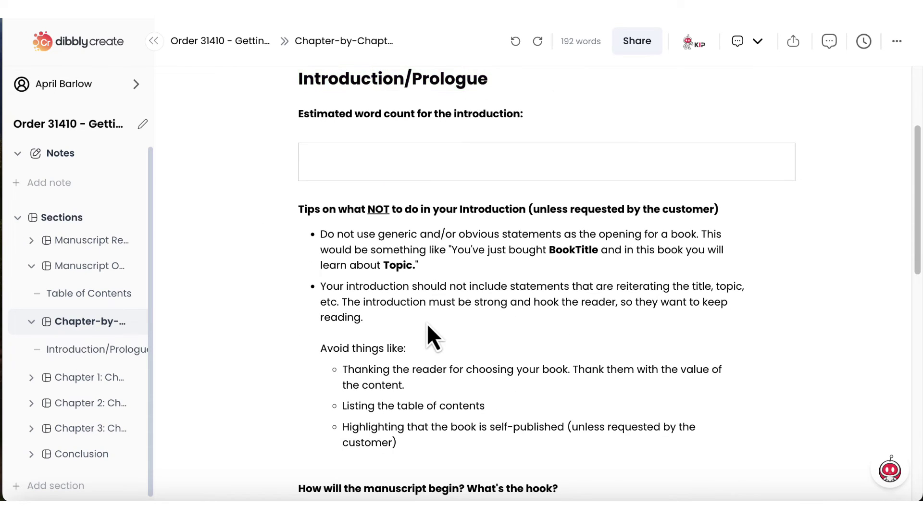
pyautogui.scroll(3, 677, 240)
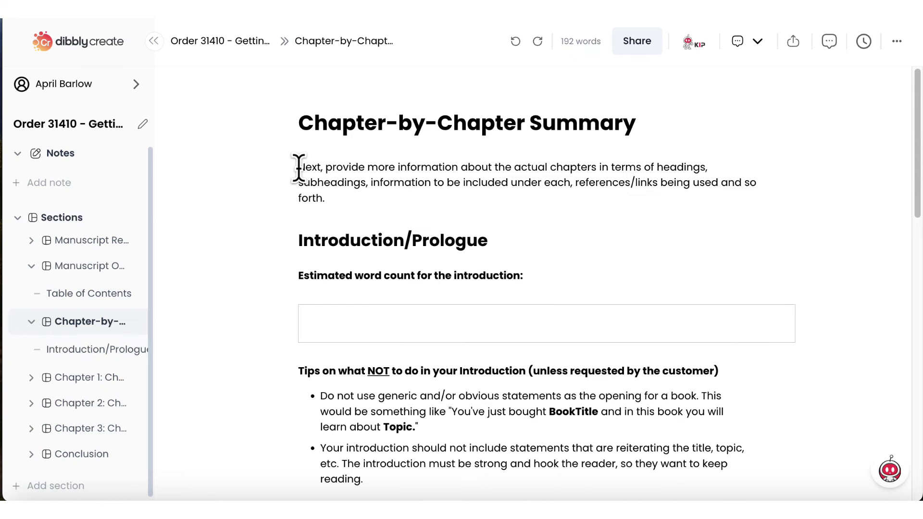
# Step: Comment on 'Next, provide': 'Please make sure you're using current sources for the most recent information!'
pyautogui.moveTo(299, 168); pyautogui.dragTo(365, 166)
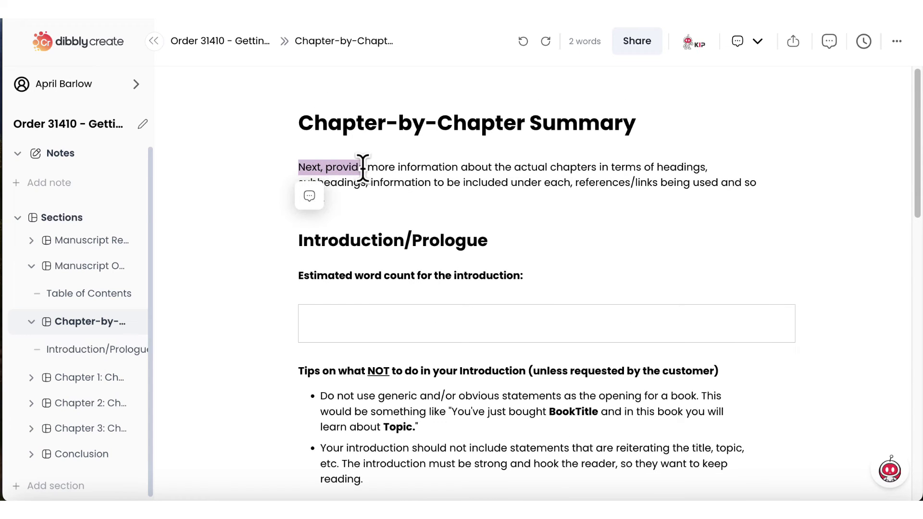
pyautogui.click(309, 196)
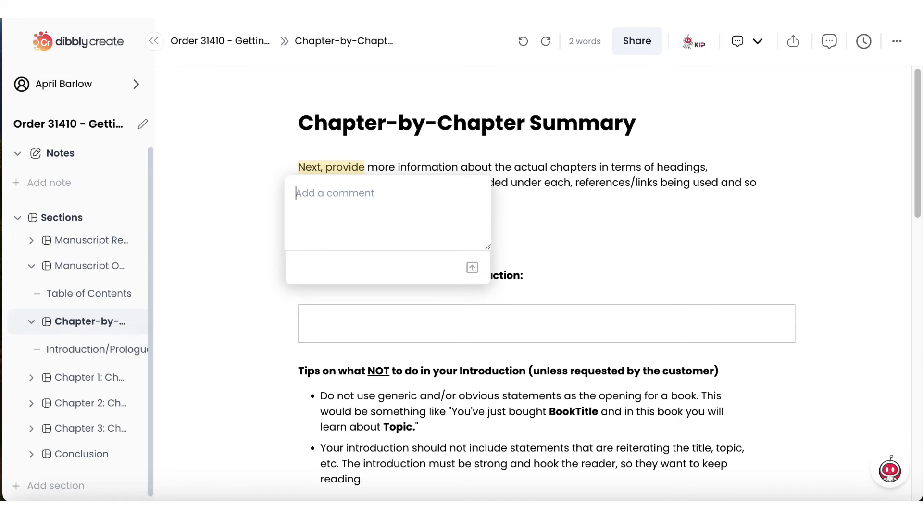
pyautogui.write("Please make sure you're using ")
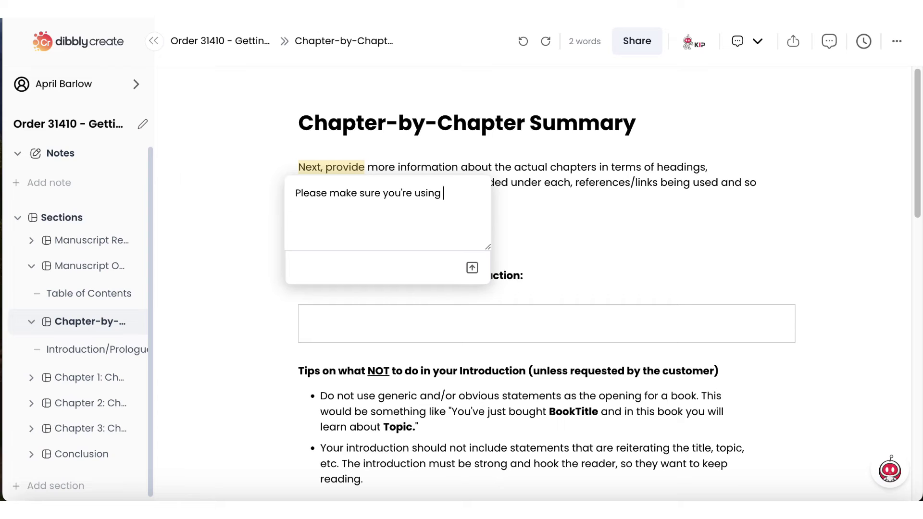
pyautogui.write('current sources for the most recent information!')
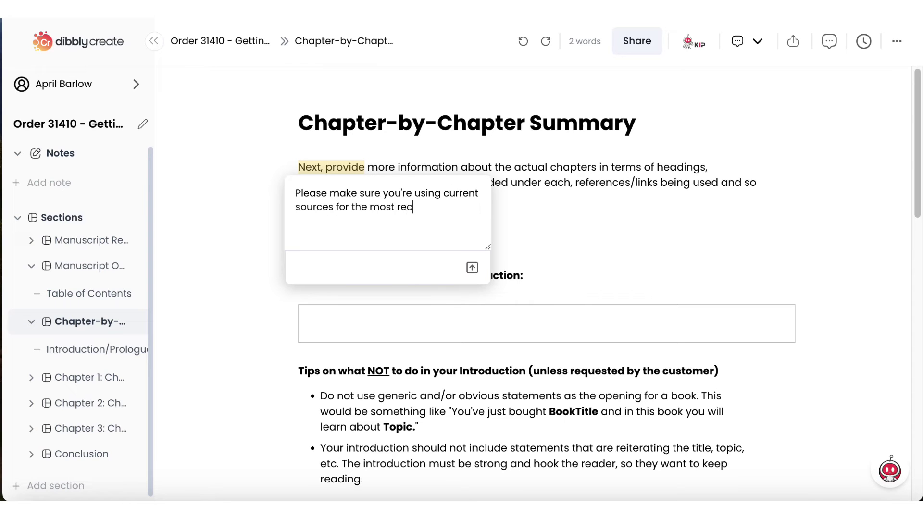
pyautogui.click(472, 268)
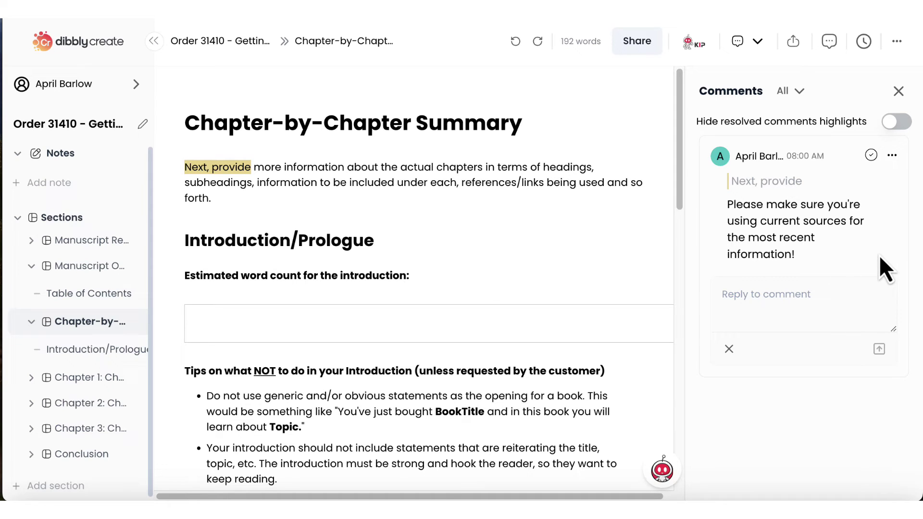
pyautogui.click(898, 91)
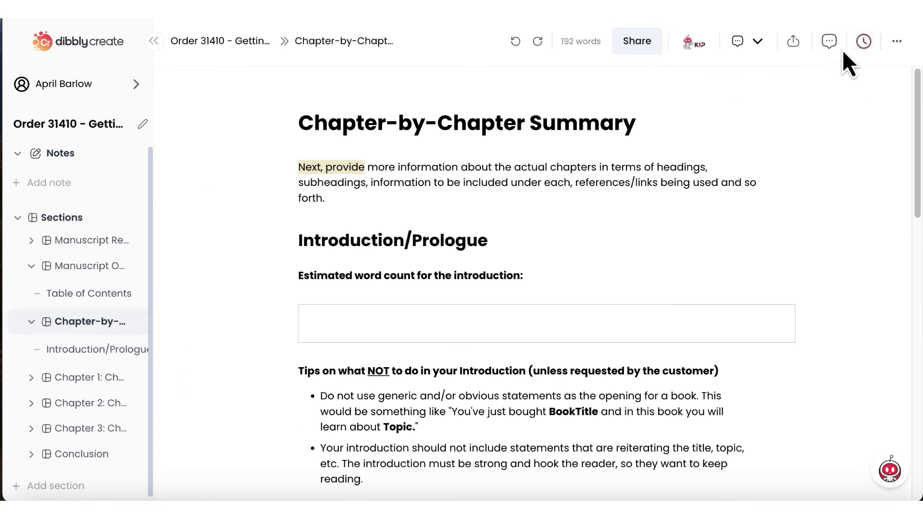
pyautogui.click(829, 41)
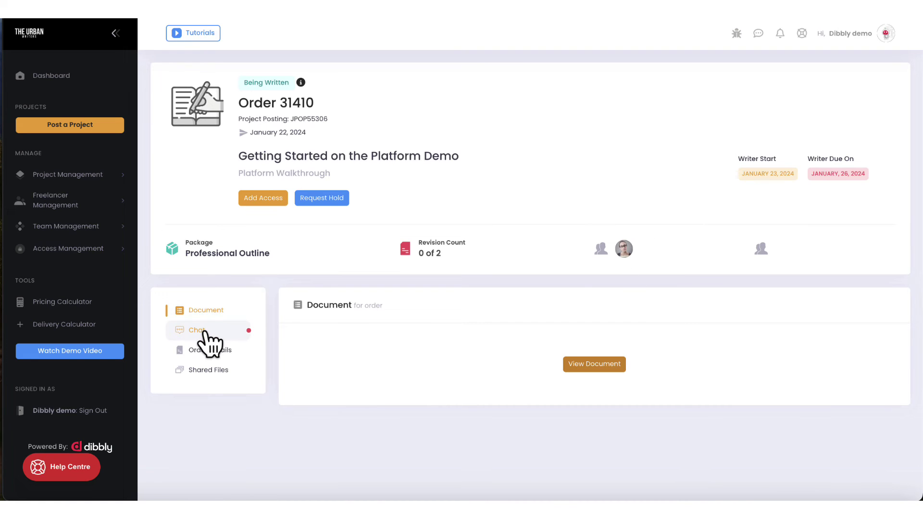
pyautogui.click(197, 330)
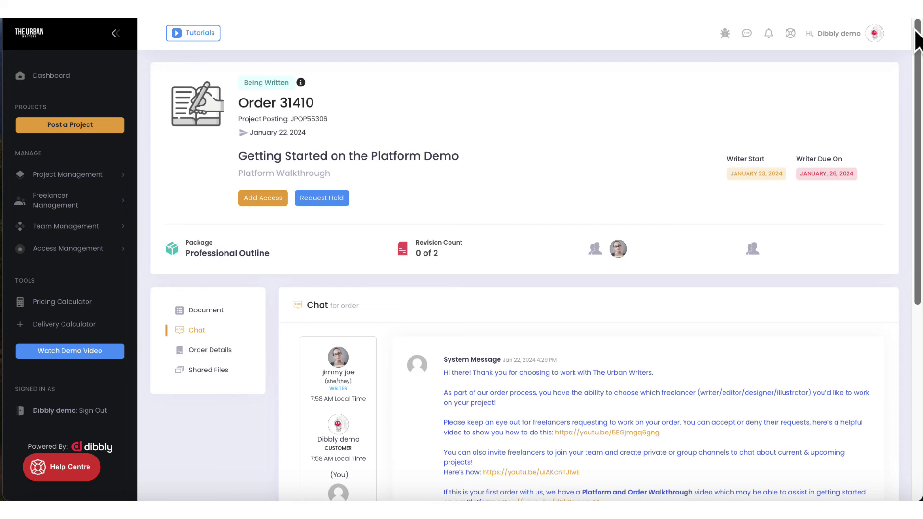
pyautogui.scroll(-2, 919, 69)
pyautogui.scroll(-6, 589, 462)
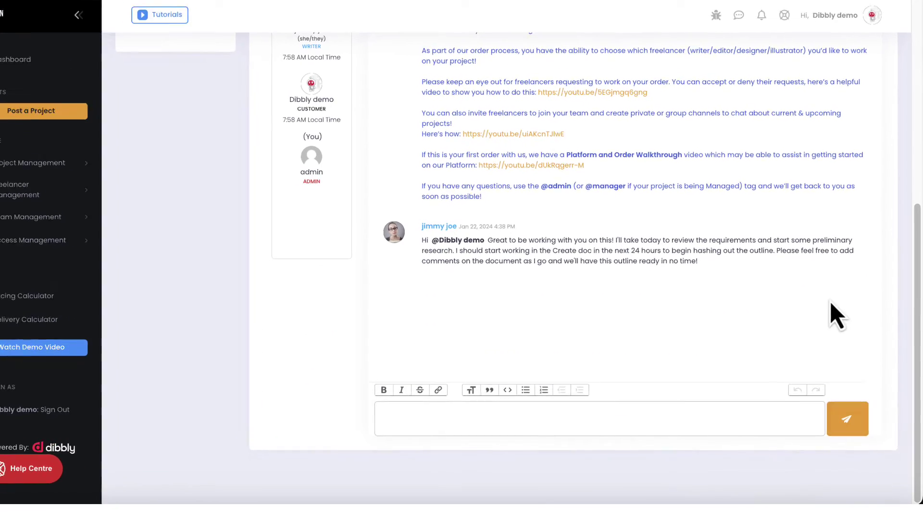
pyautogui.write('Hi @')
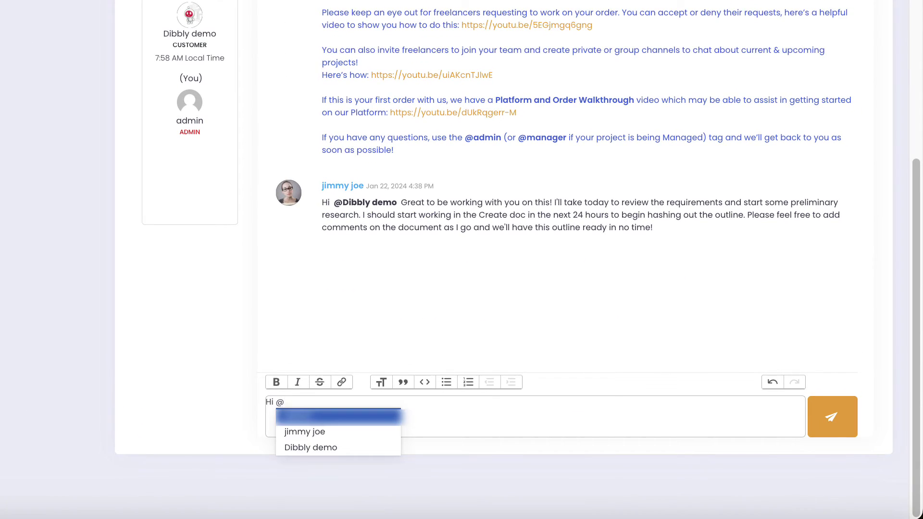
pyautogui.press('Return')
pyautogui.write("Great to be working with you! I'll check in again")
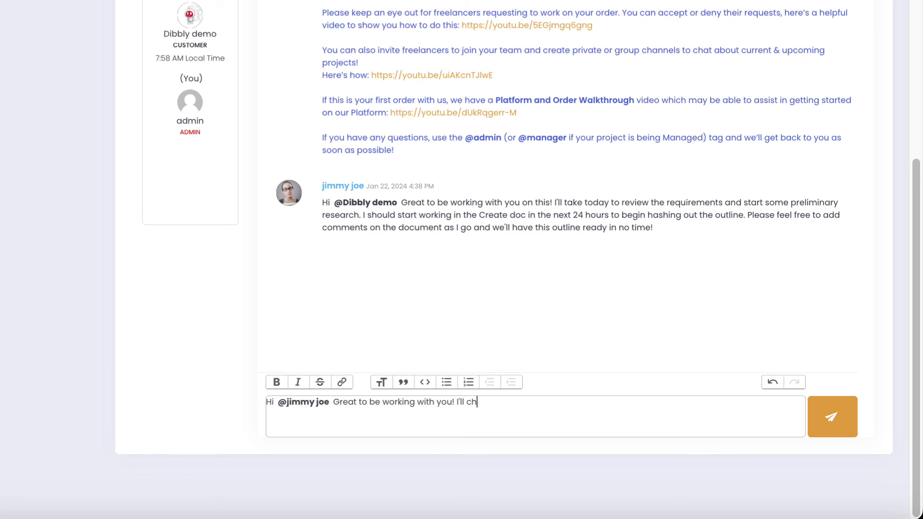
pyautogui.write(' soon!')
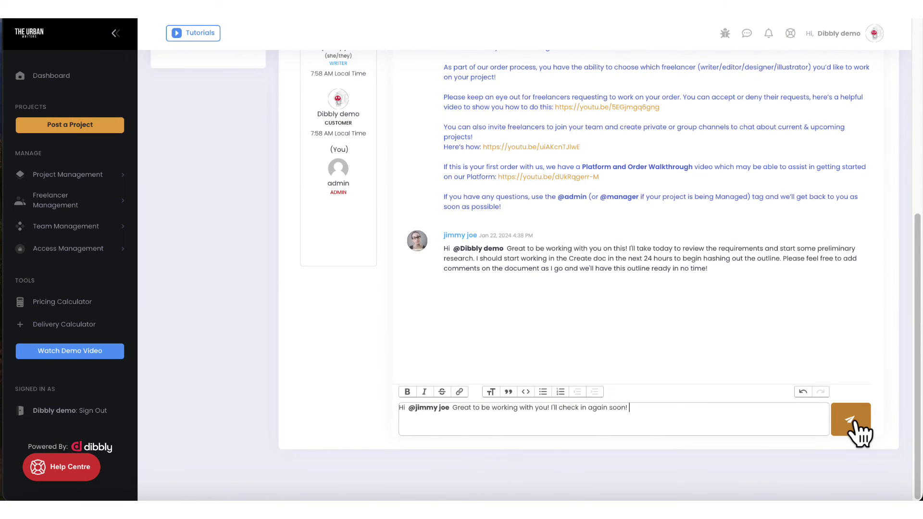
pyautogui.click(855, 422)
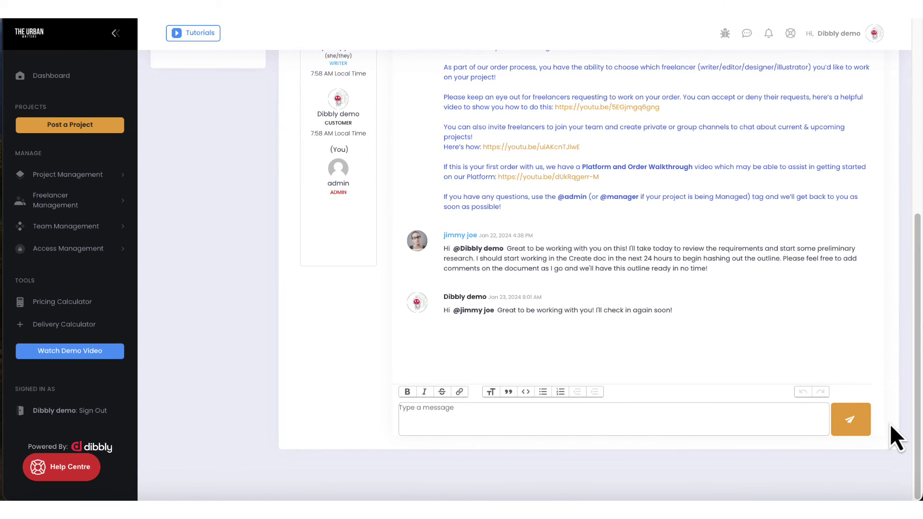
pyautogui.moveTo(916, 433); pyautogui.dragTo(904, 300)
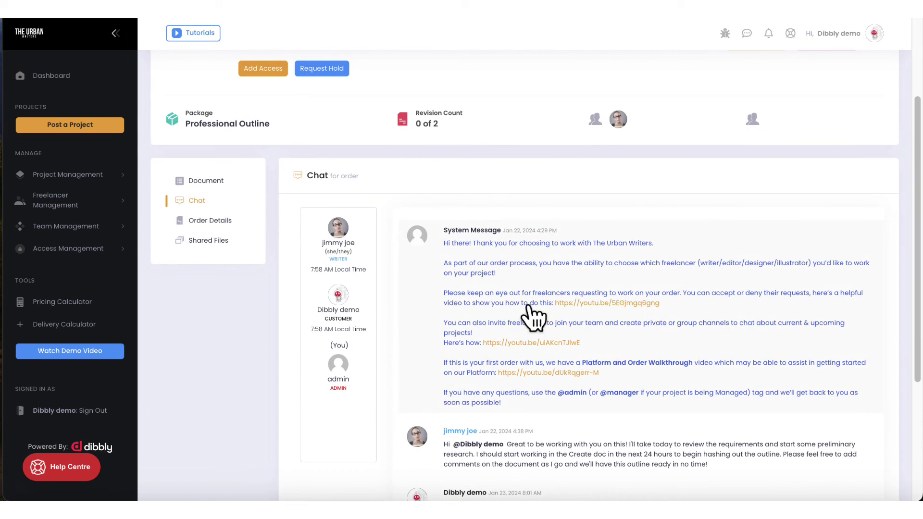
# Step: View the Self-Help, 10000-word order details and cancel the requirements file upload
pyautogui.click(226, 223)
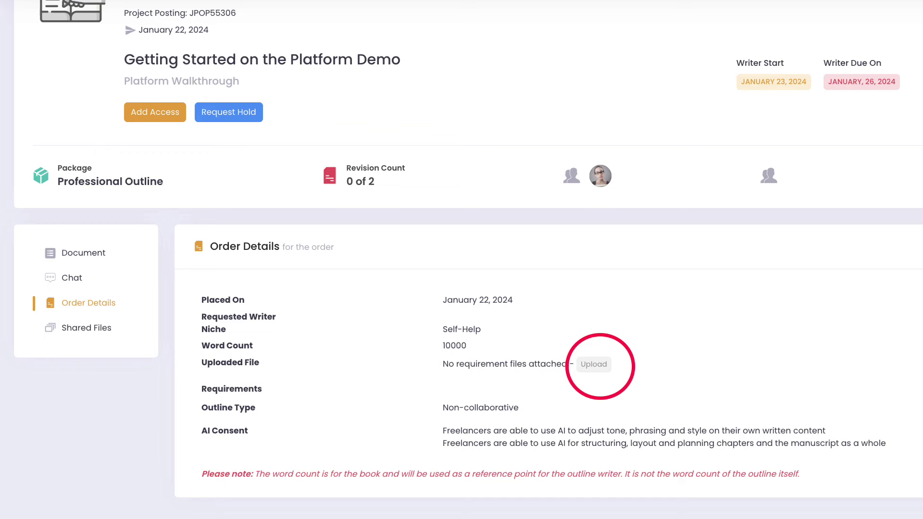
pyautogui.click(597, 366)
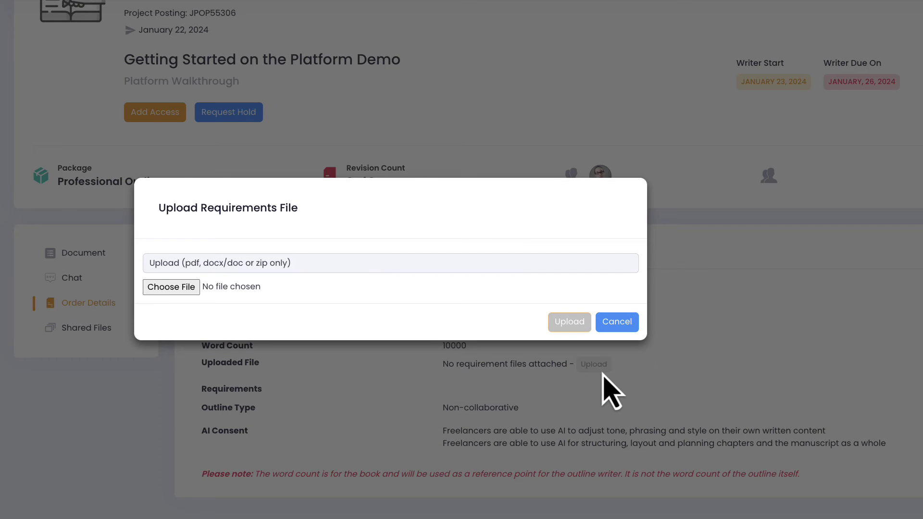
pyautogui.click(619, 323)
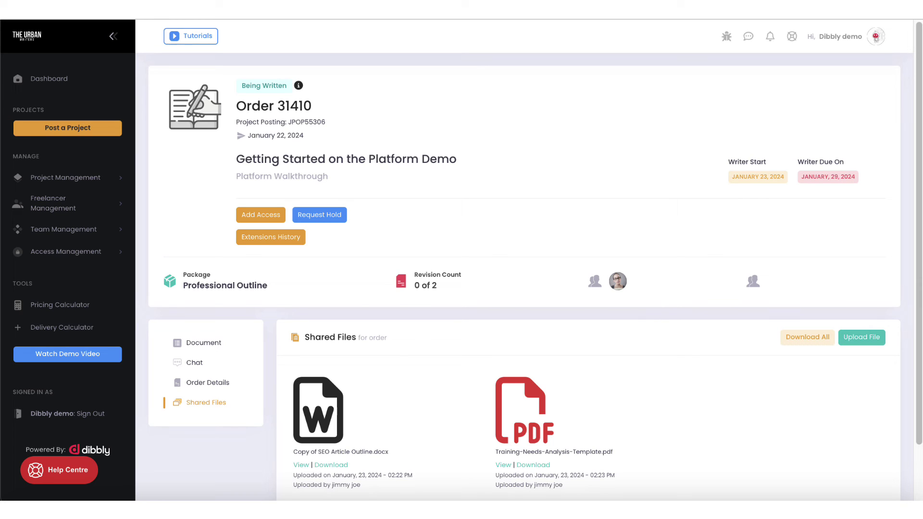
# Step: Upload a PDF to Shared Files, then remove the duplicate Training-Needs-Analysis-Template.pdf card
pyautogui.click(876, 341)
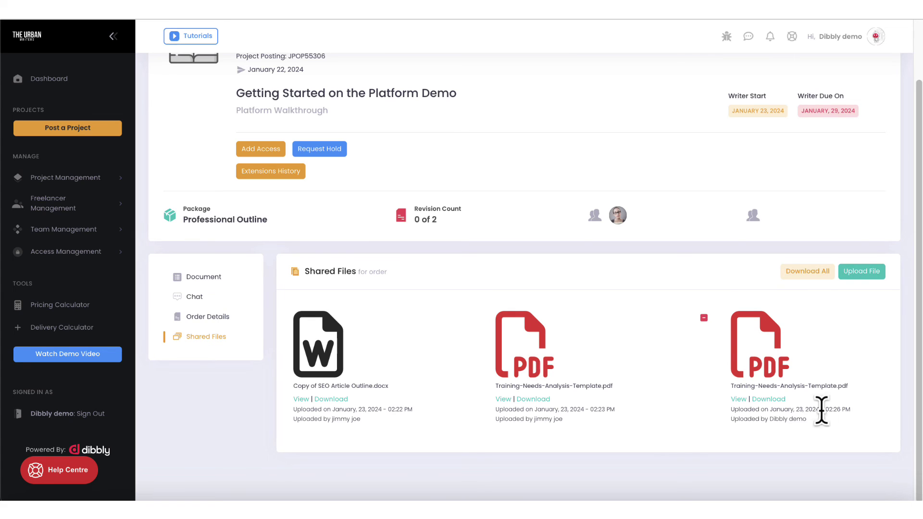
pyautogui.click(704, 318)
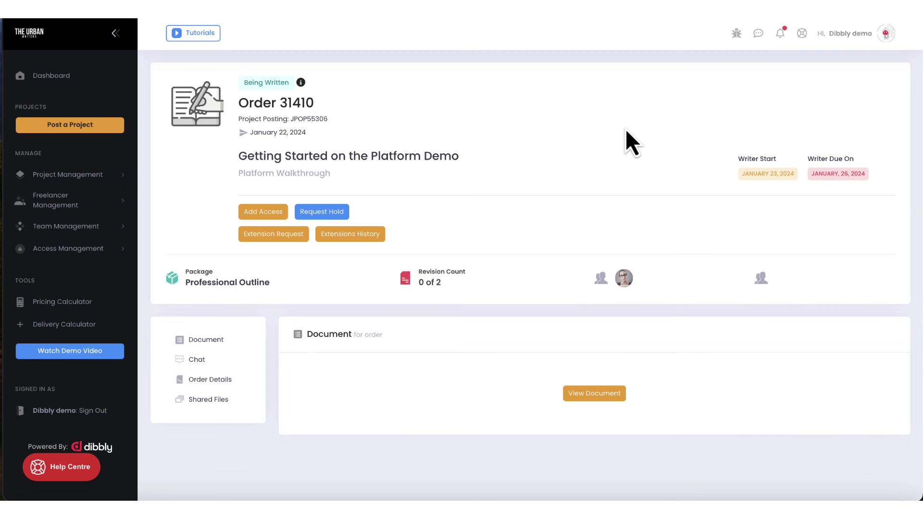
# Step: Answer Yes to Approve Extension on the writer's request, moving the due date to January 29, 2024
pyautogui.click(780, 34)
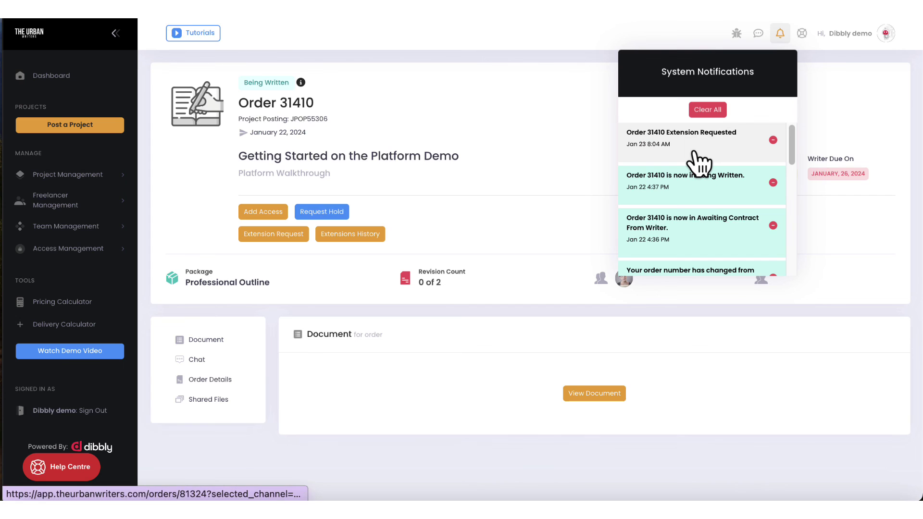
pyautogui.click(508, 214)
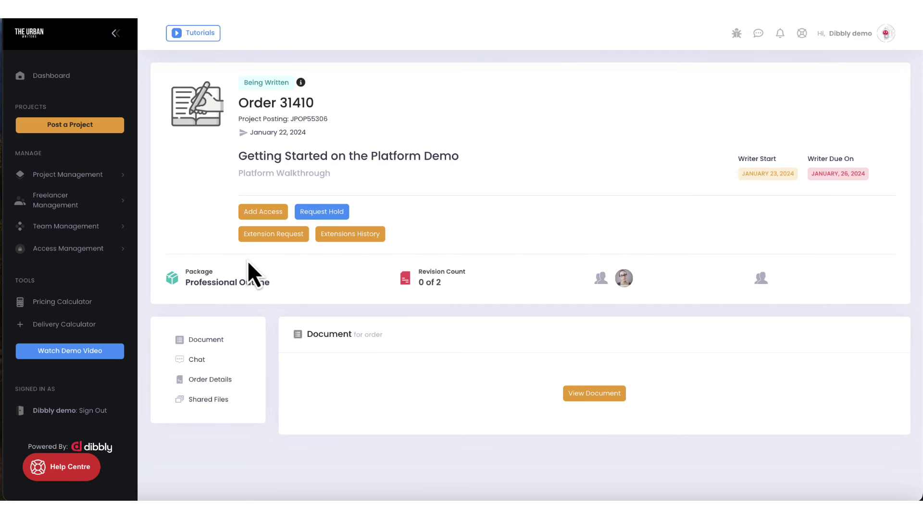
pyautogui.click(265, 240)
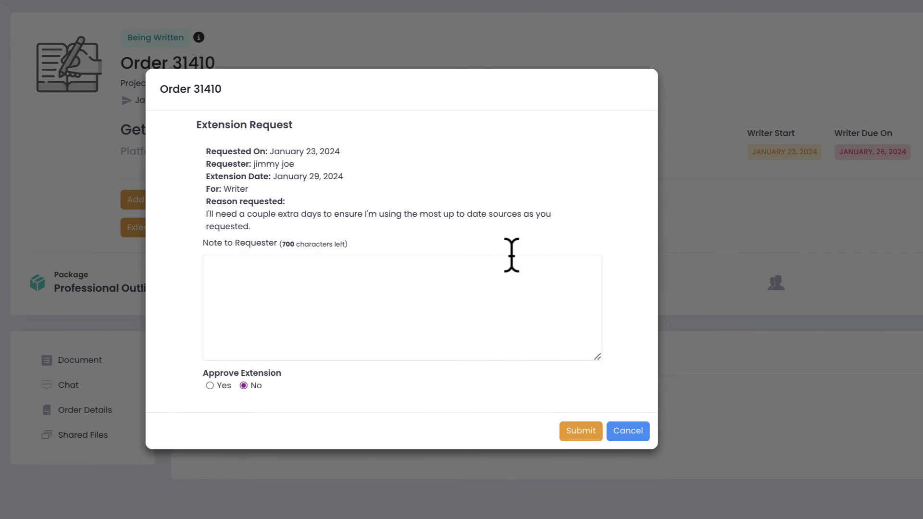
pyautogui.click(211, 386)
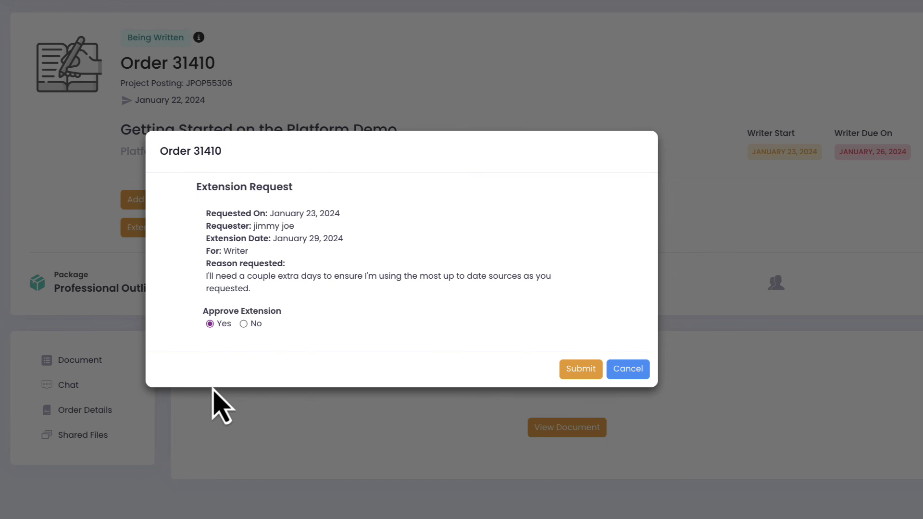
pyautogui.click(244, 324)
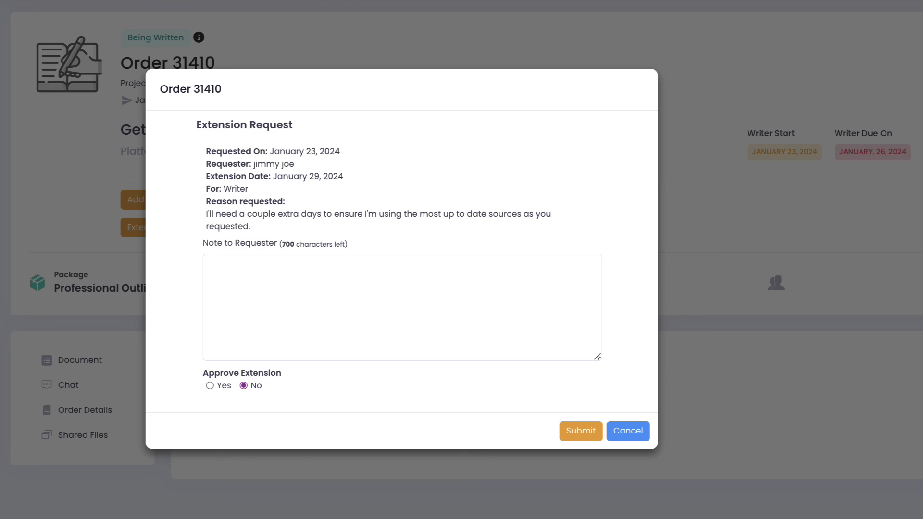
pyautogui.click(210, 386)
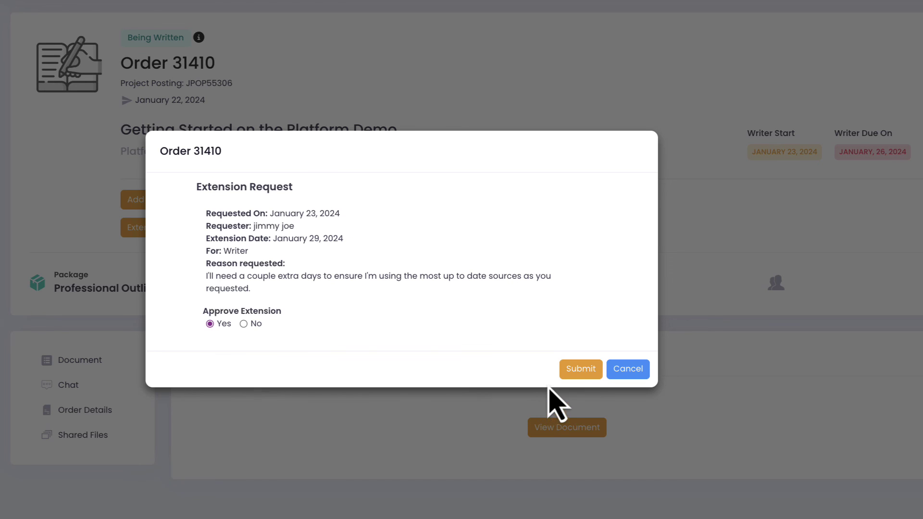
pyautogui.click(581, 369)
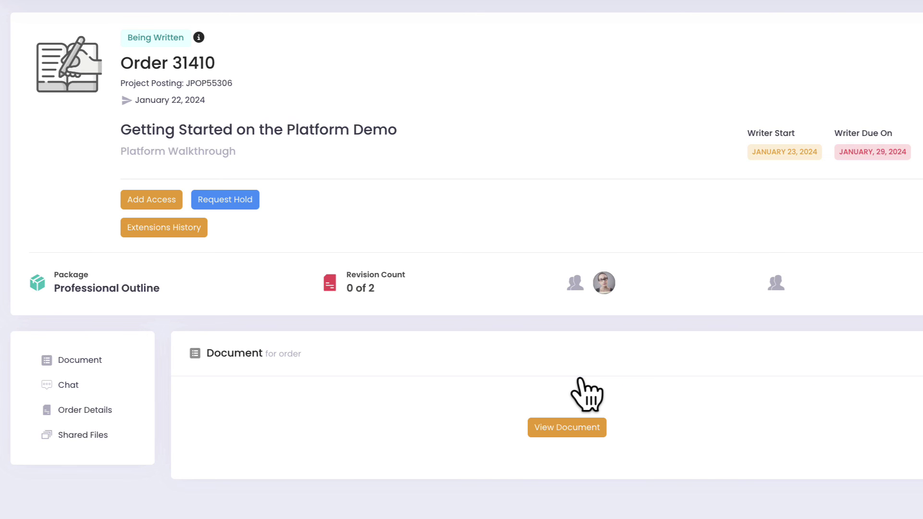
pyautogui.click(195, 230)
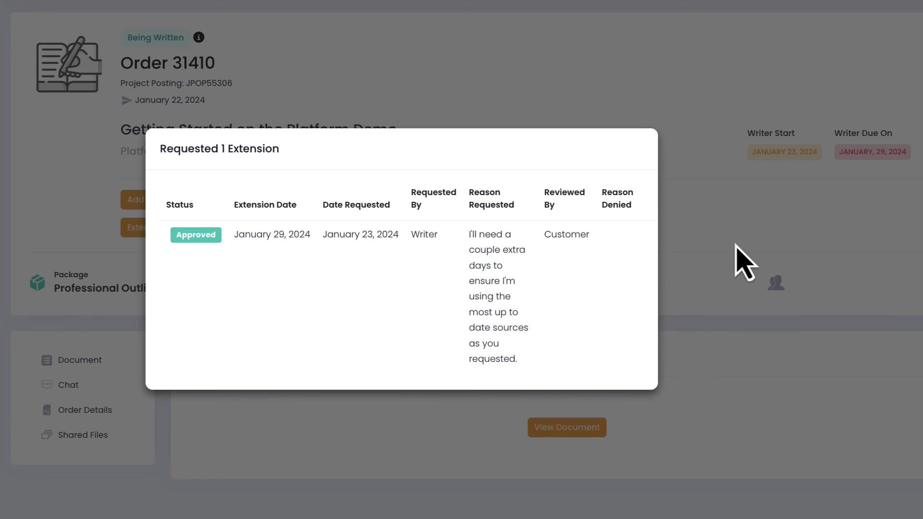
pyautogui.click(737, 247)
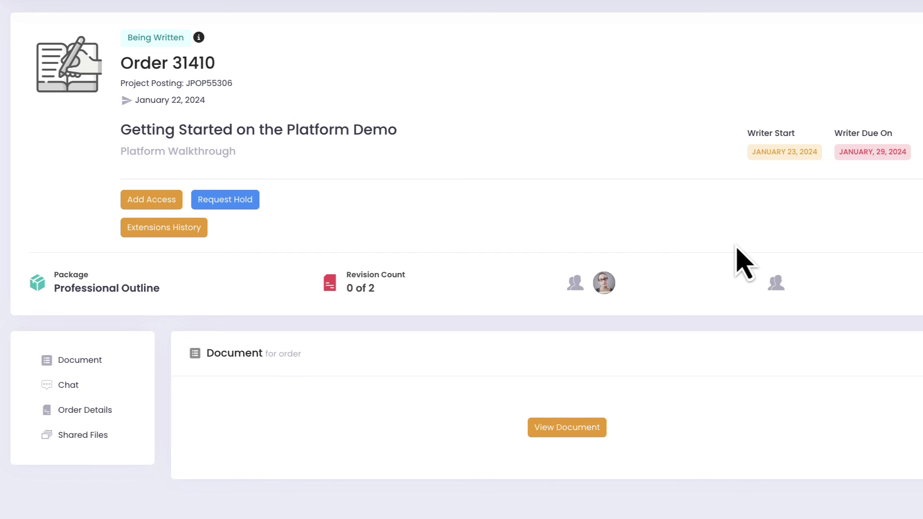